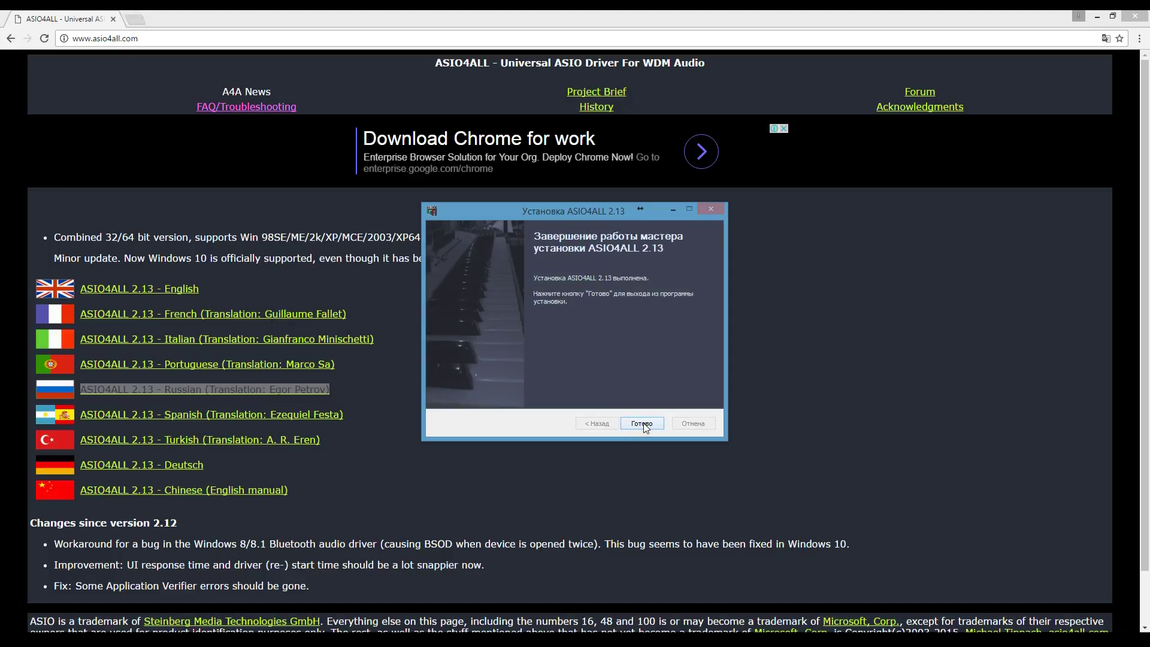
Finish the ASIO4ALL 2.13 setup, and in Cubase Elements create a project from the Distortion Guitar + Vocal template, accepting the missing ports
left_click(643, 423)
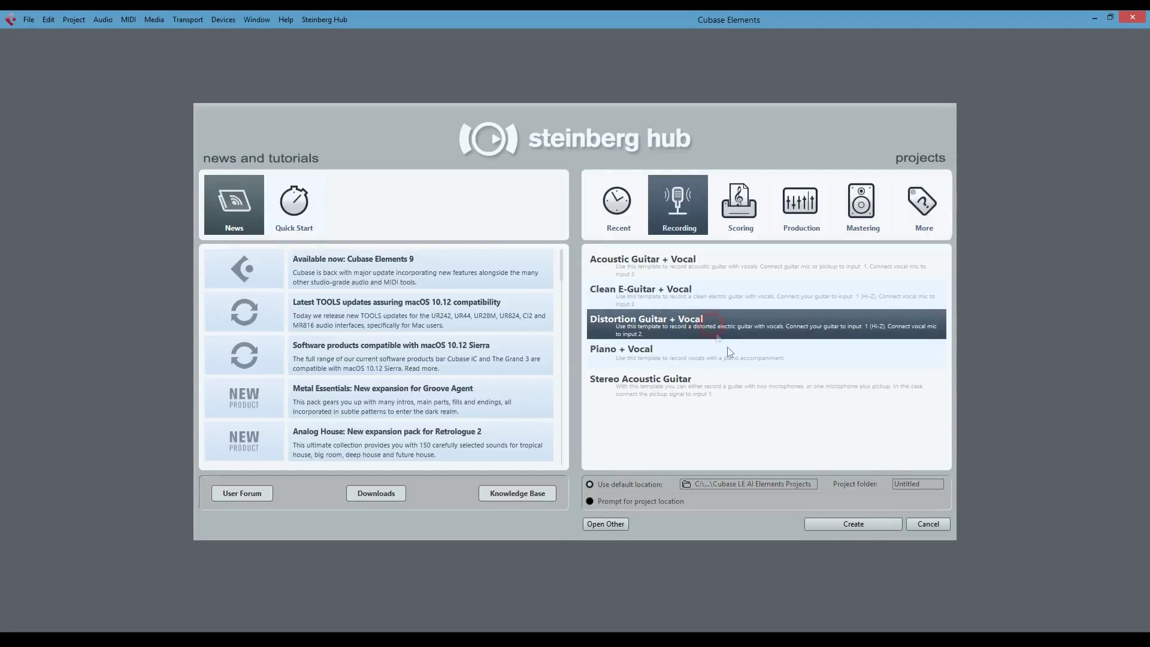
left_click(835, 527)
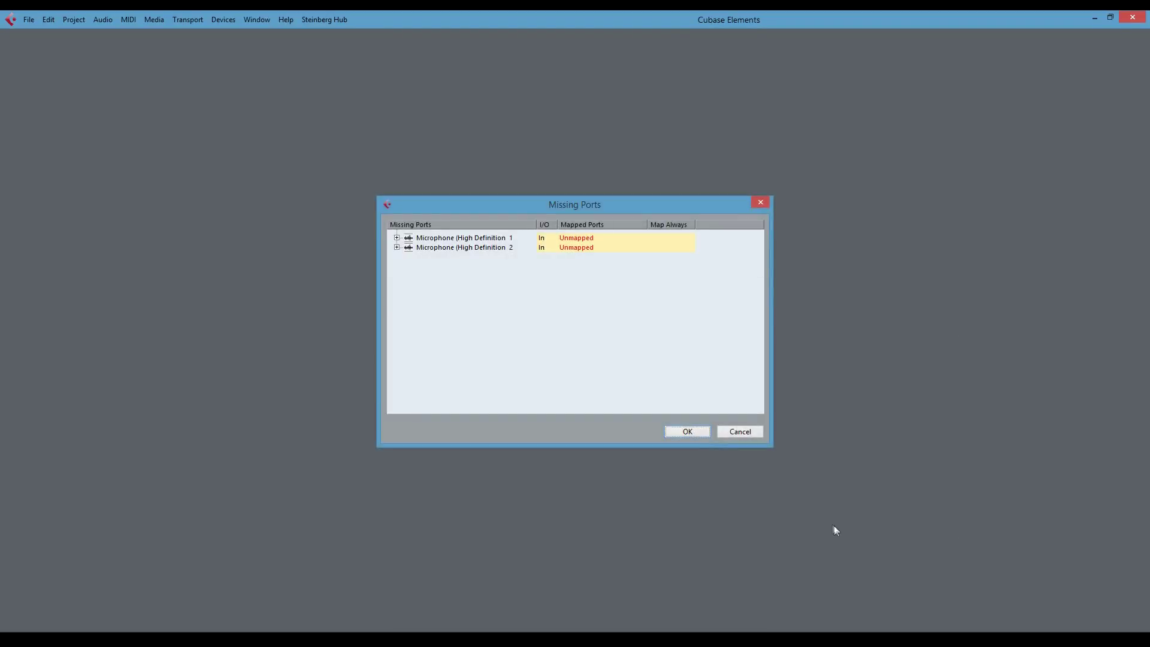
left_click(682, 431)
left_click(681, 144)
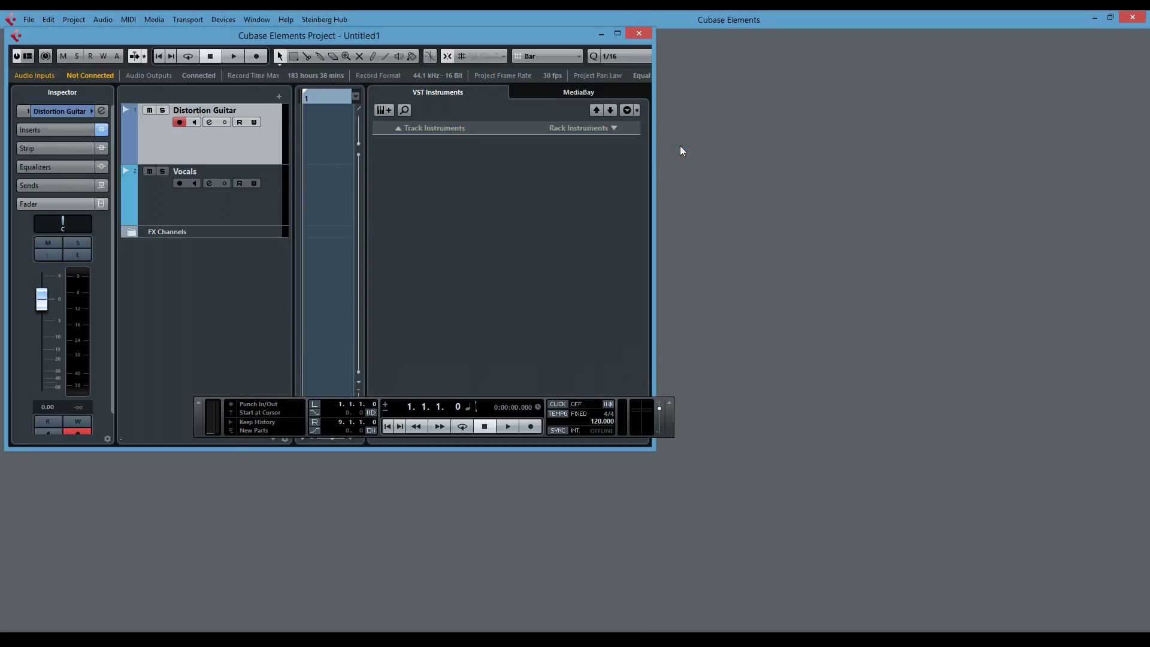
Maximize the project window and move the transport panel clear of the track area, keeping the Distortion Guitar track selected
left_click(617, 34)
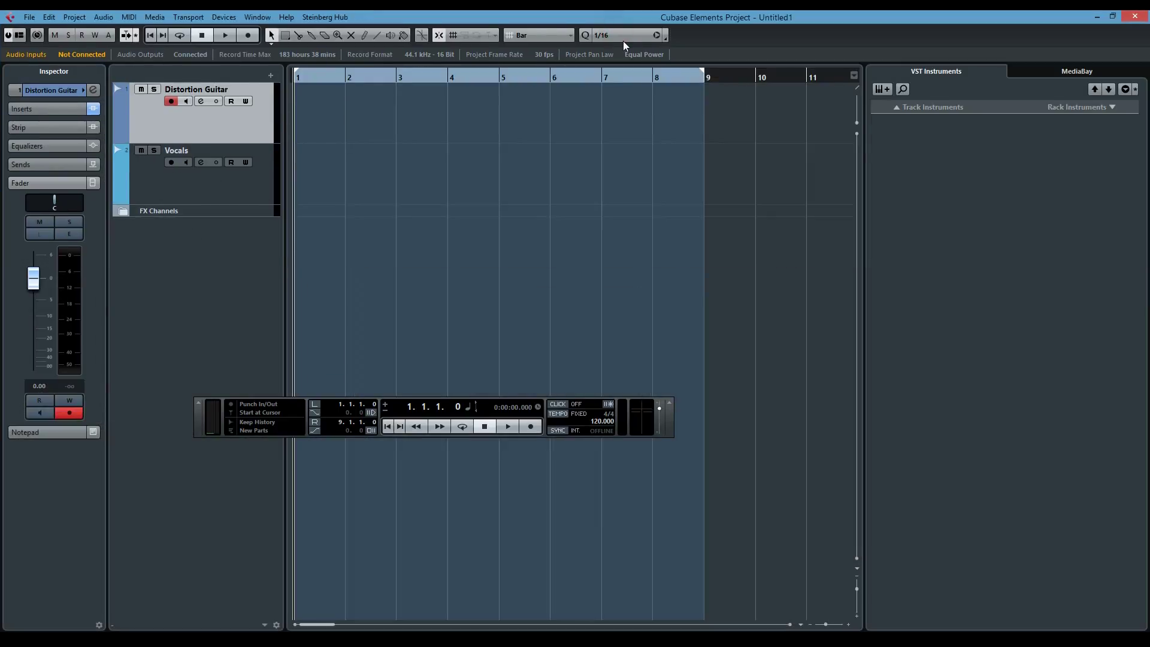
left_click_drag(196, 419, 265, 605)
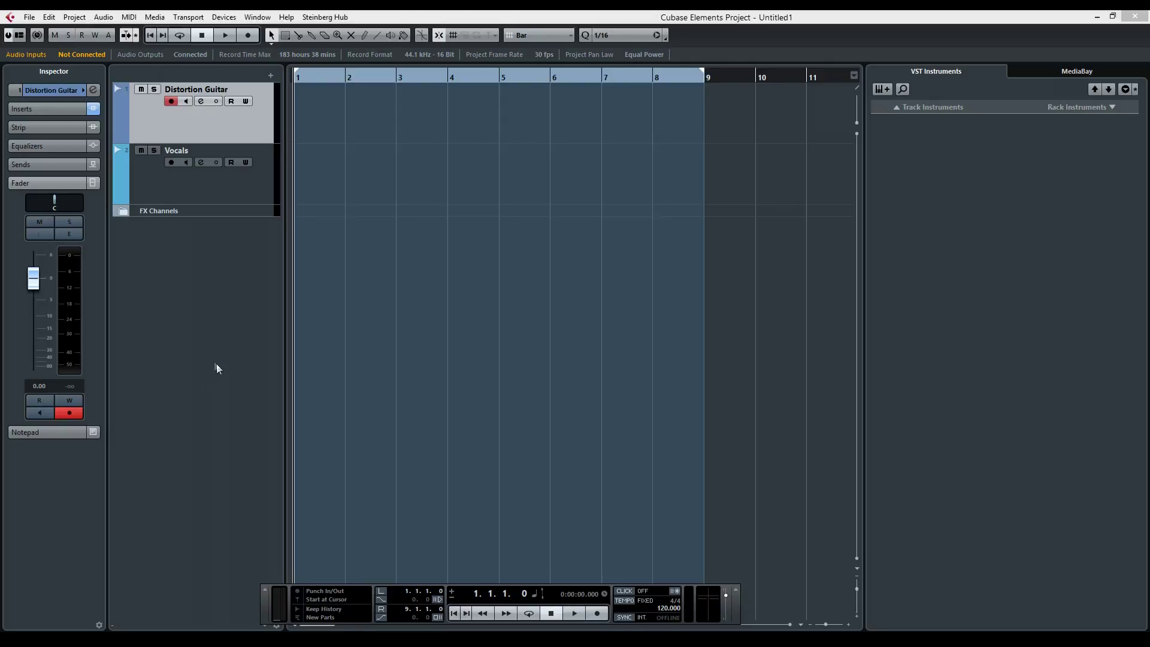
left_click(195, 126)
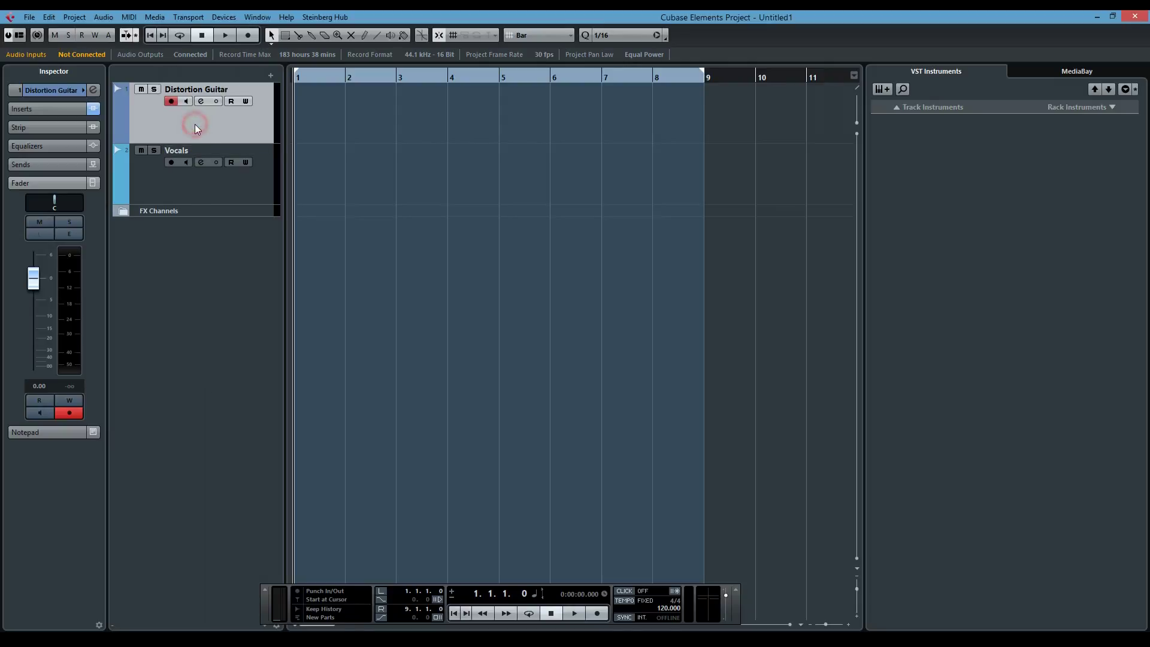
Switch the VST Audio System's ASIO driver to ASIO4ALL v2 in the device setup
left_click(225, 18)
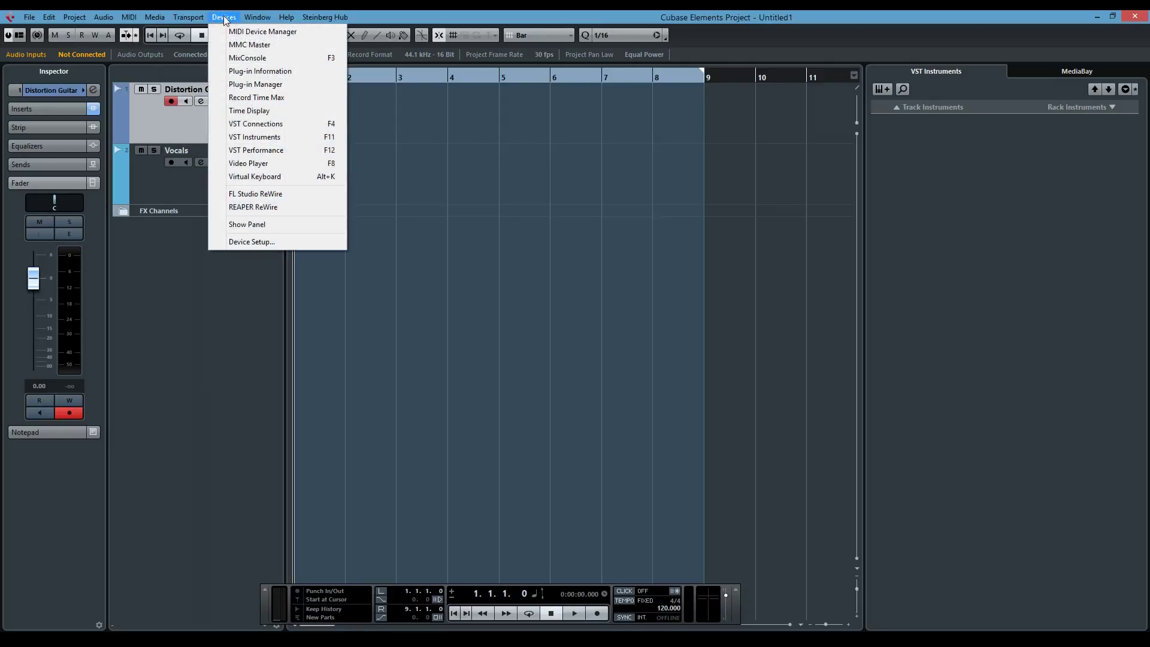
left_click(264, 242)
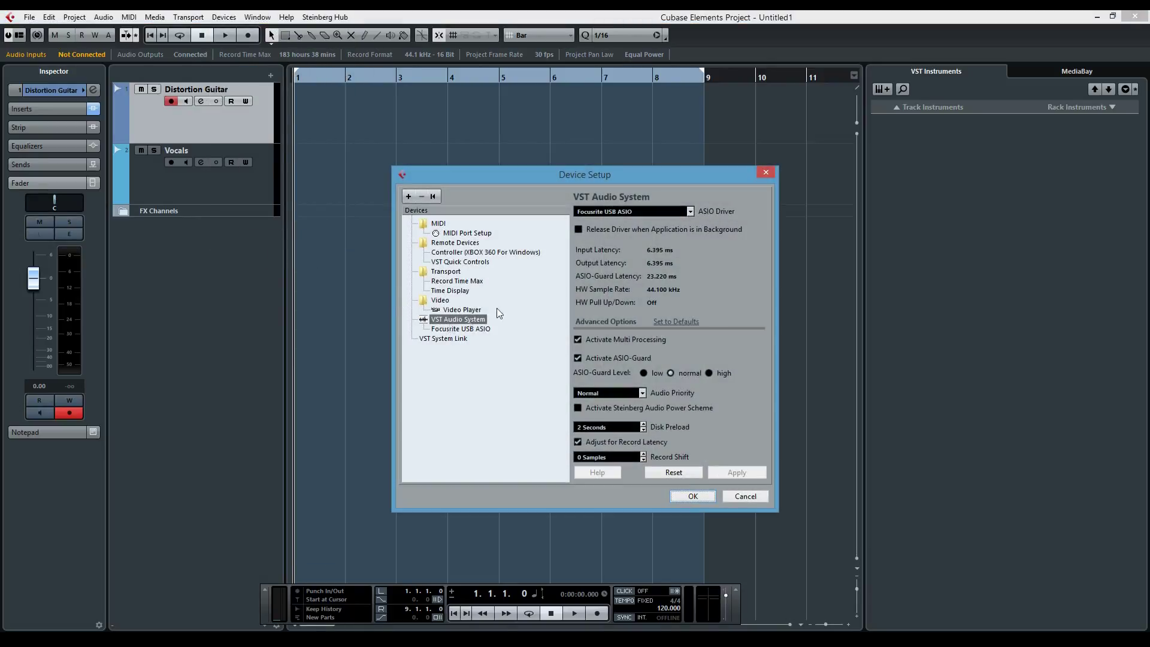
left_click(689, 211)
left_click(689, 211)
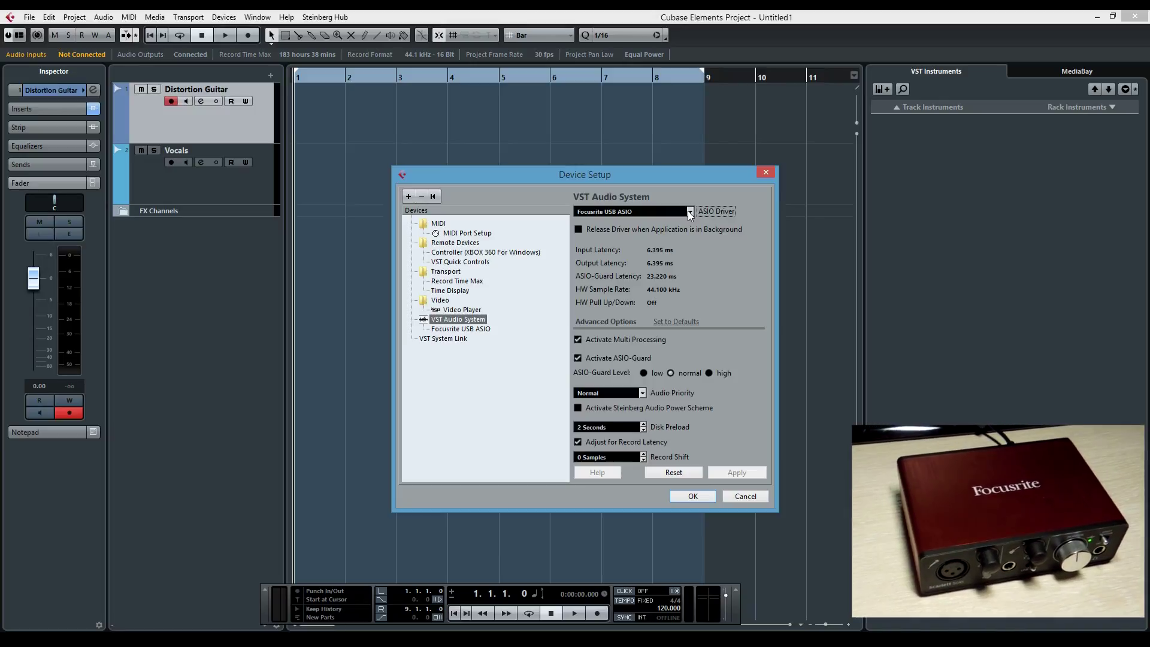
left_click(690, 212)
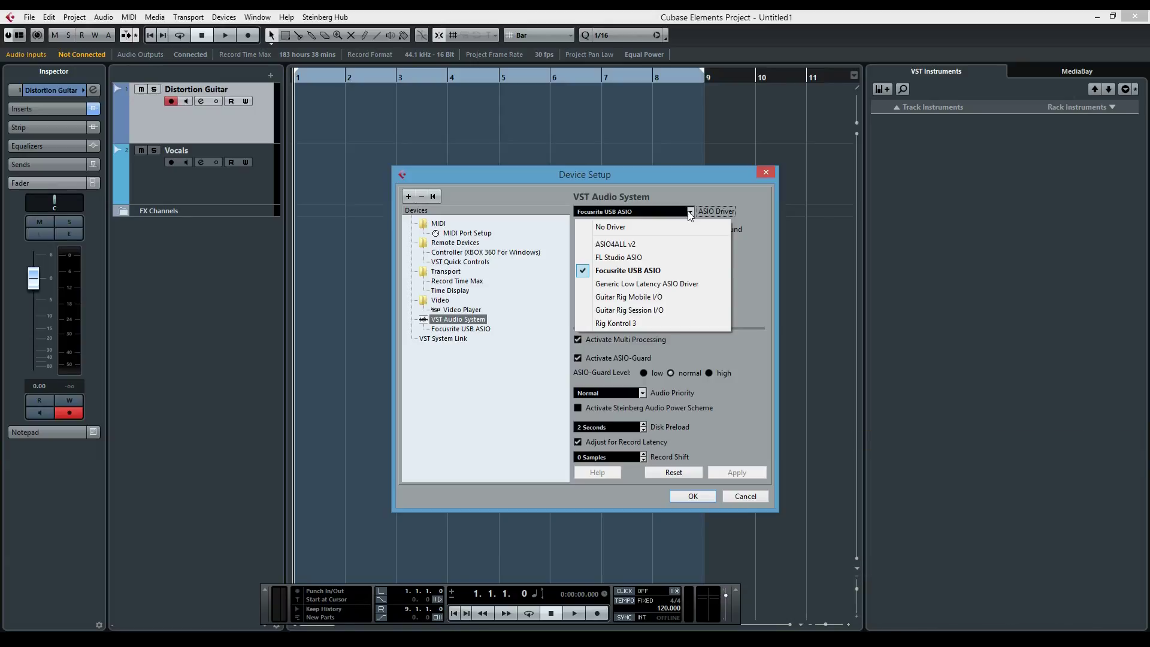
left_click(616, 245)
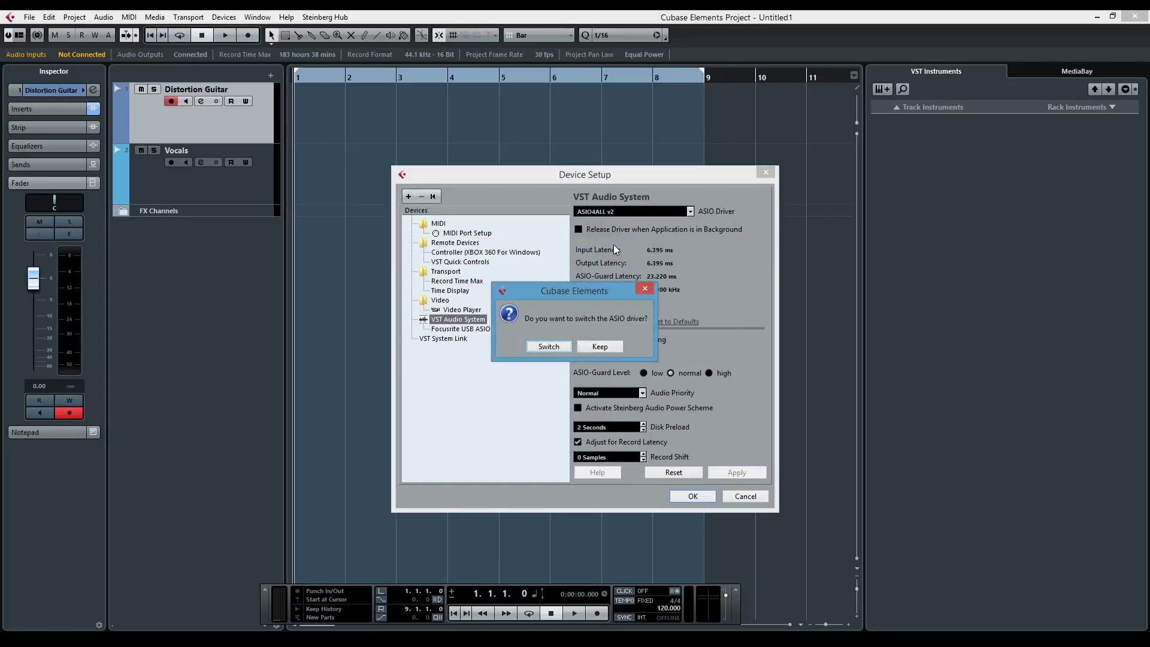
left_click(549, 347)
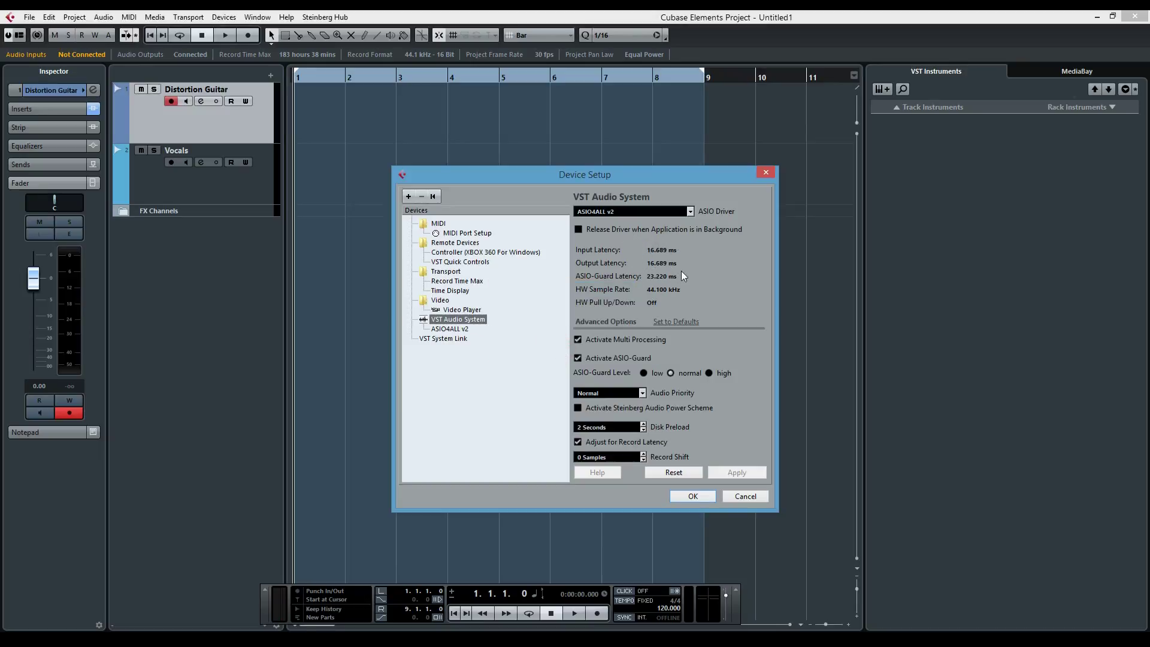
Examine the Realtek High Definition Audio devices in the ASIO4ALL v2 control panel and accept the device setup
left_click(450, 328)
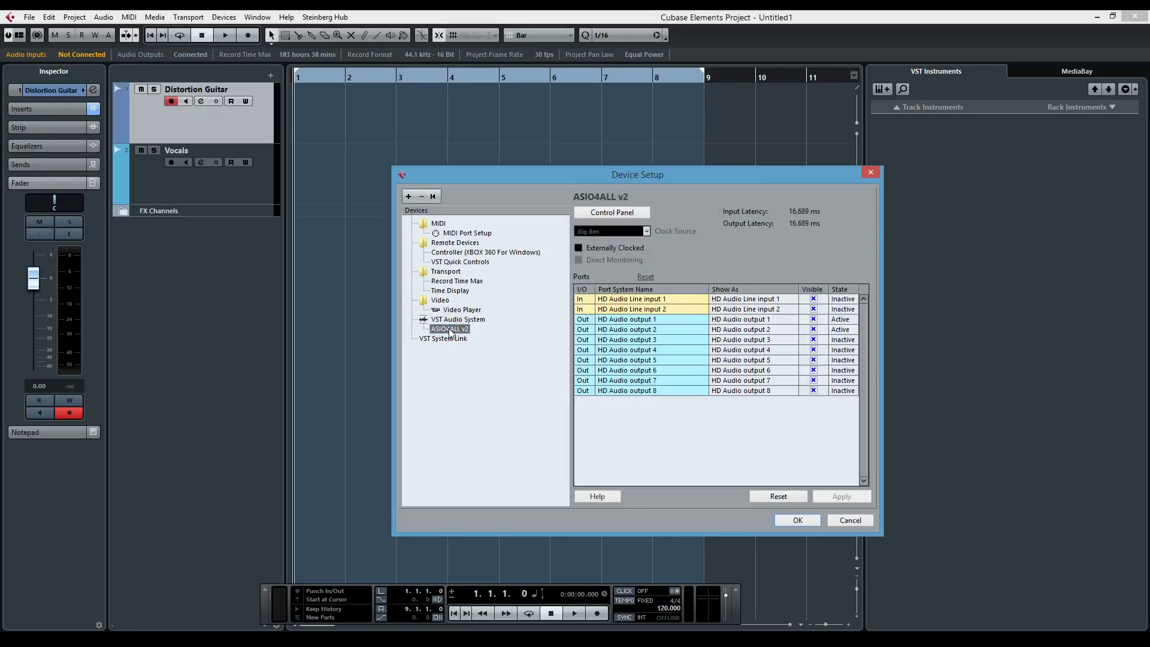
left_click(602, 214)
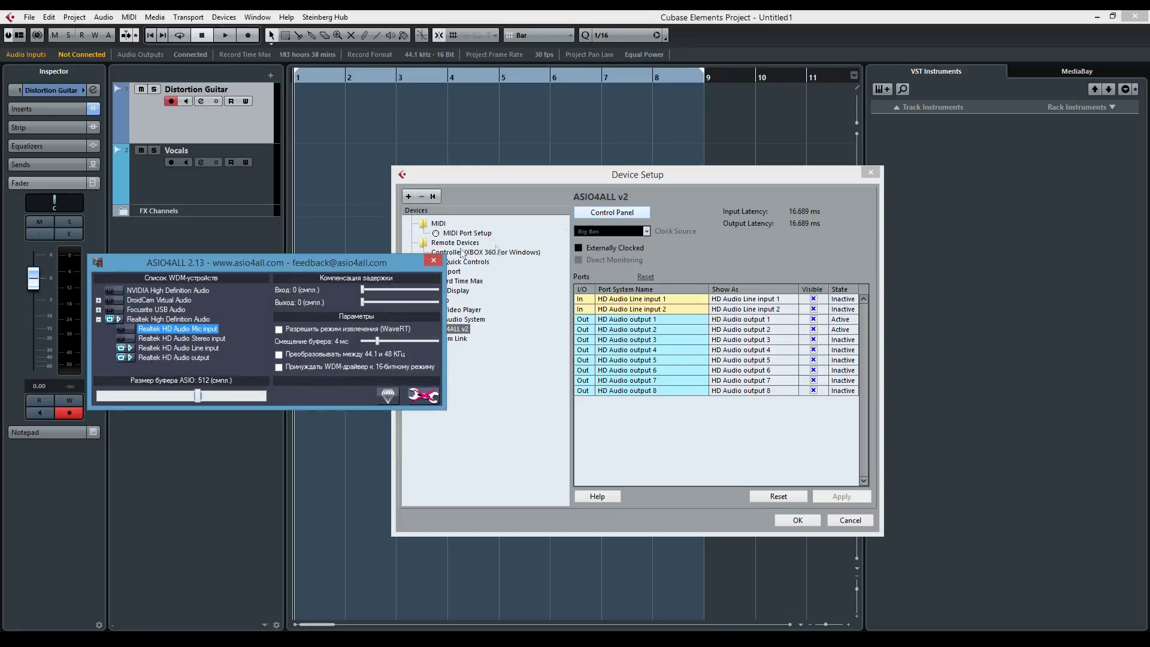
left_click_drag(299, 262, 613, 330)
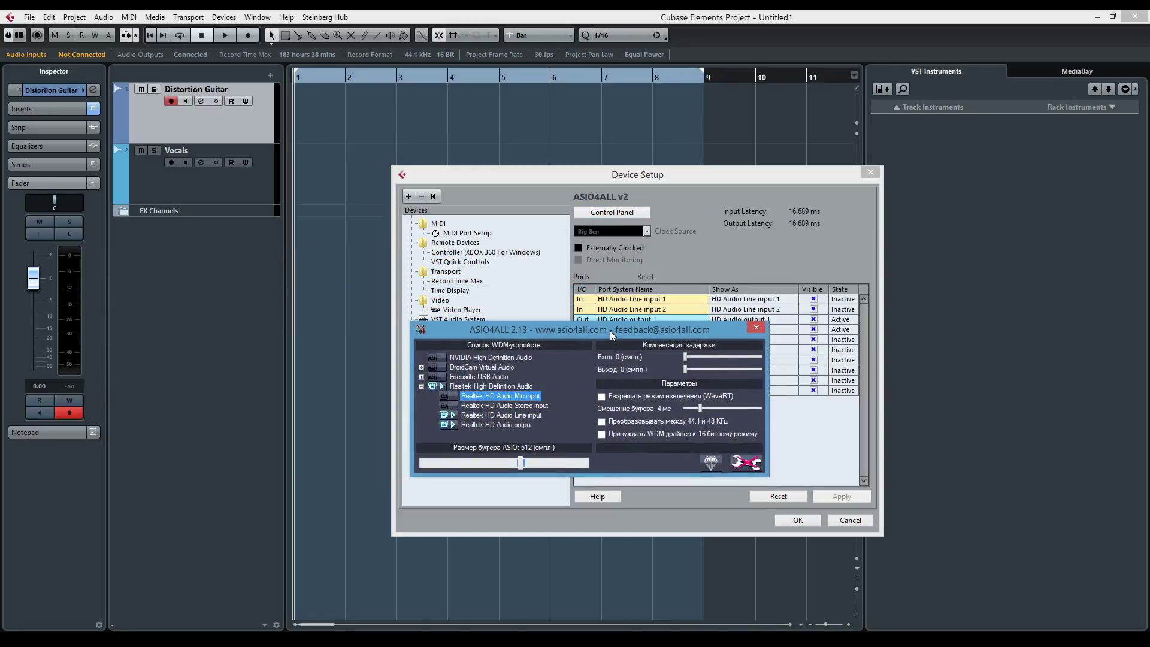
left_click(422, 386)
left_click(422, 387)
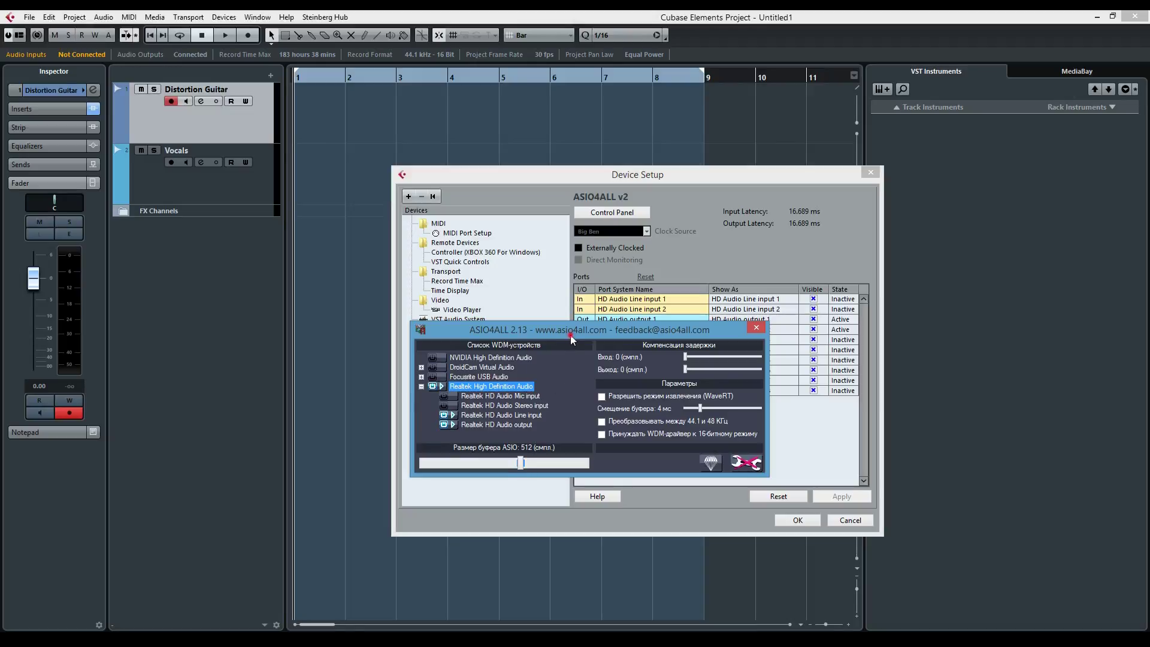
left_click_drag(571, 336, 552, 317)
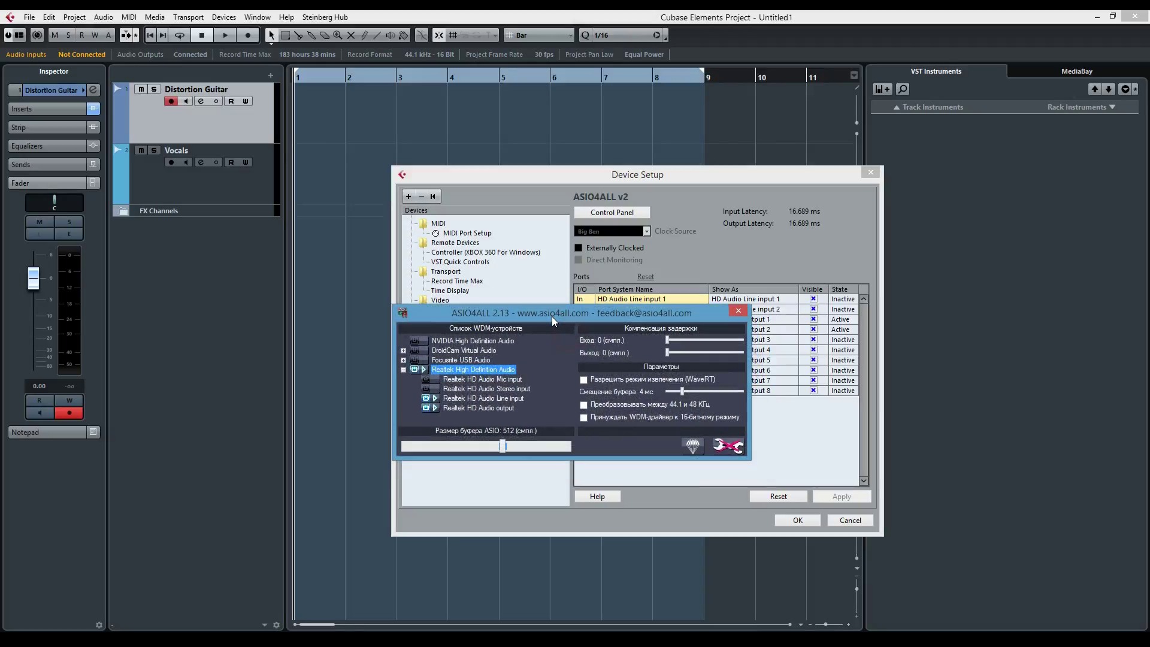
left_click(738, 309)
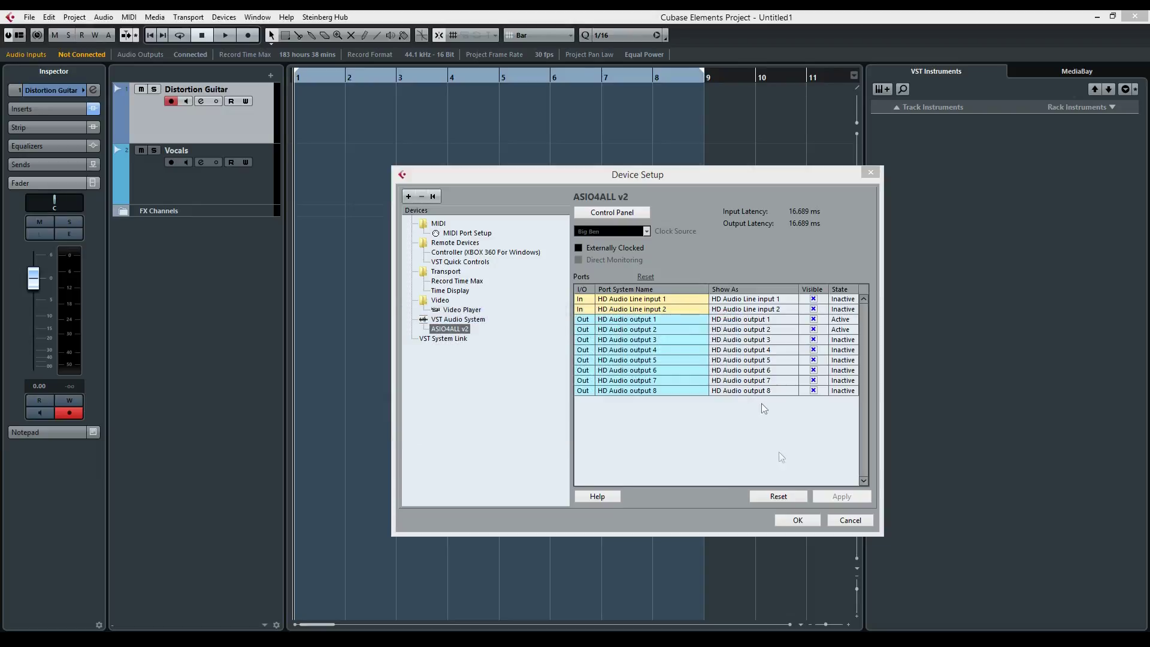
left_click(798, 520)
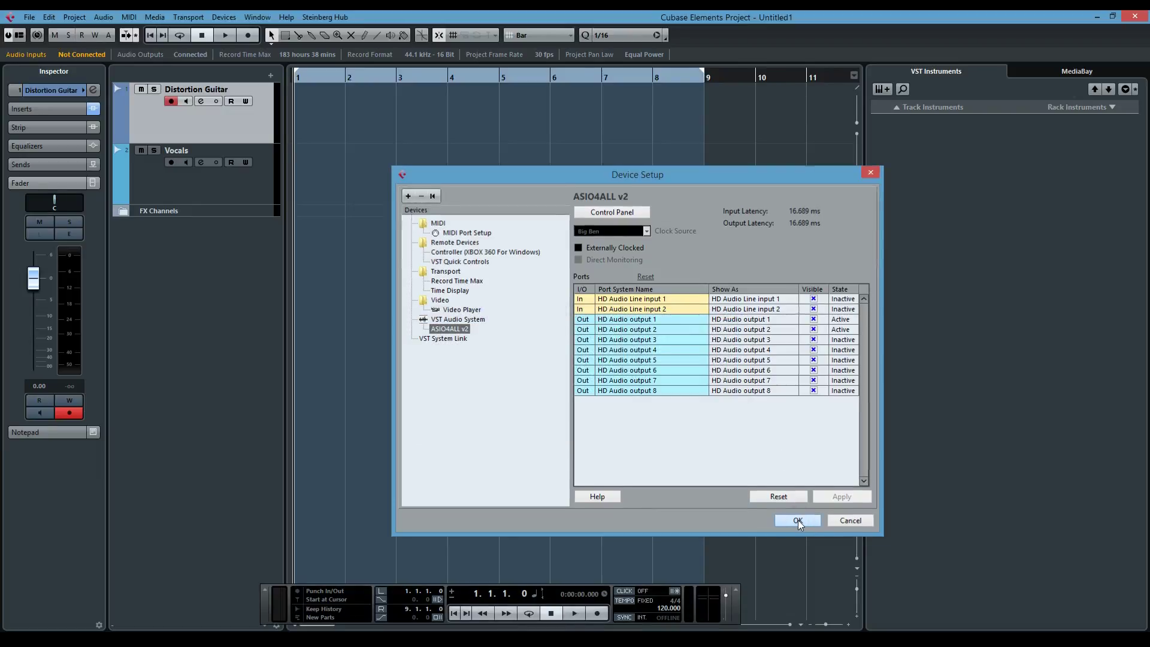
In VST Connections, assign Mono In 1 to HD Audio Line input 1 and Mono In 2 to HD Audio Line input 2
left_click(232, 17)
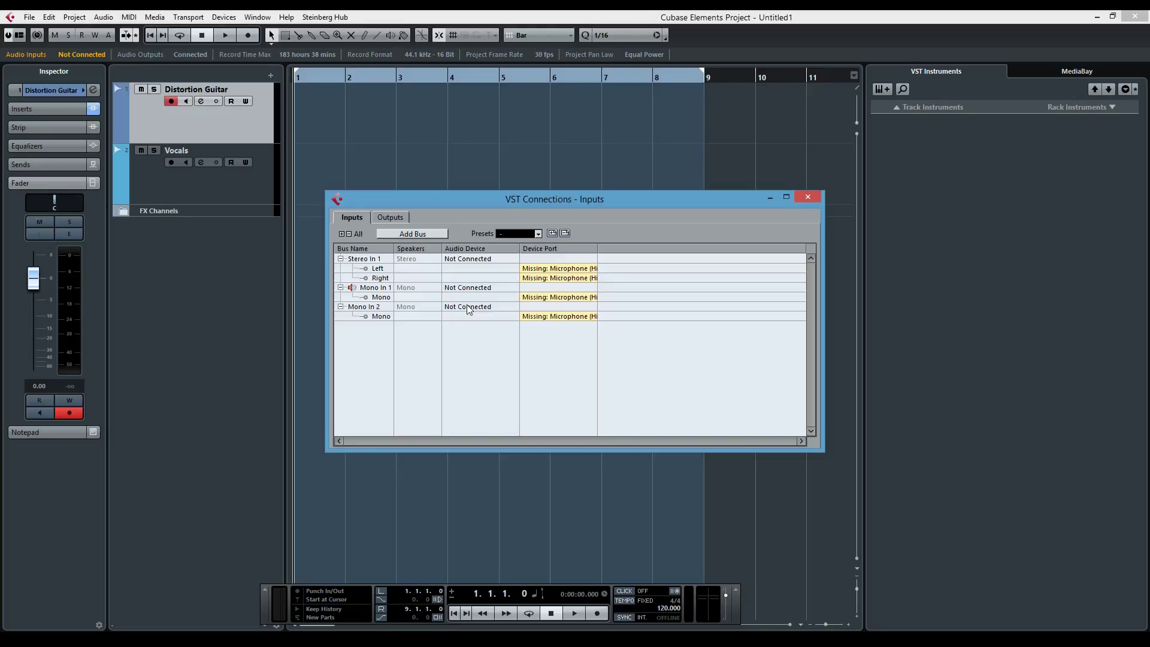
left_click(564, 297)
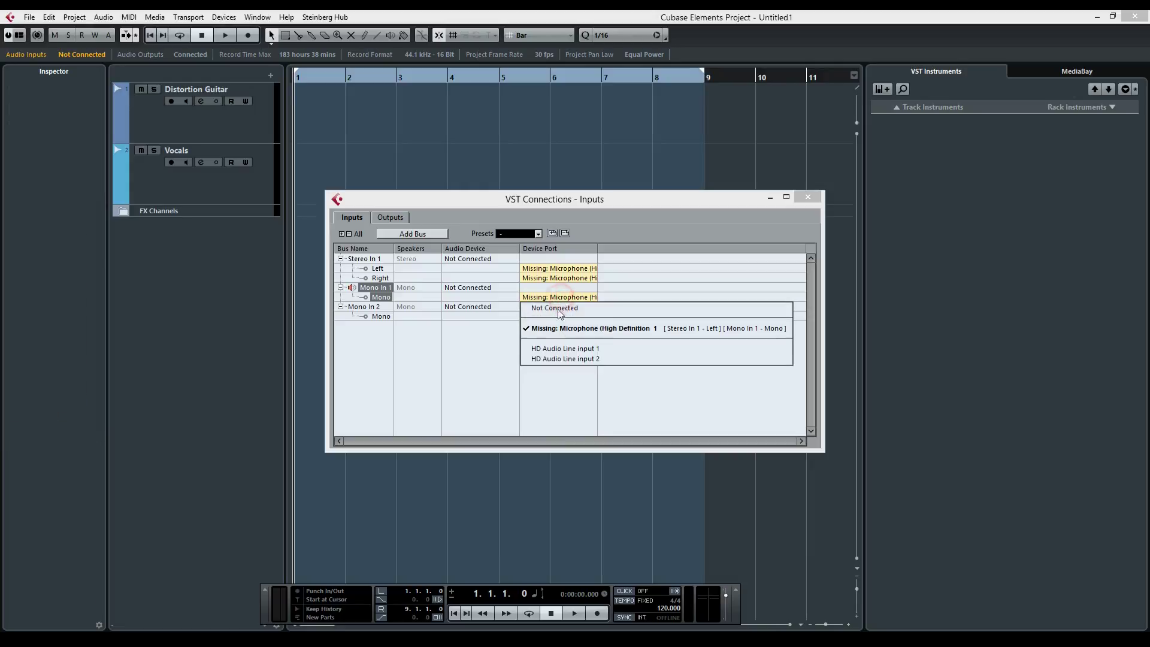
left_click(564, 348)
left_click(556, 316)
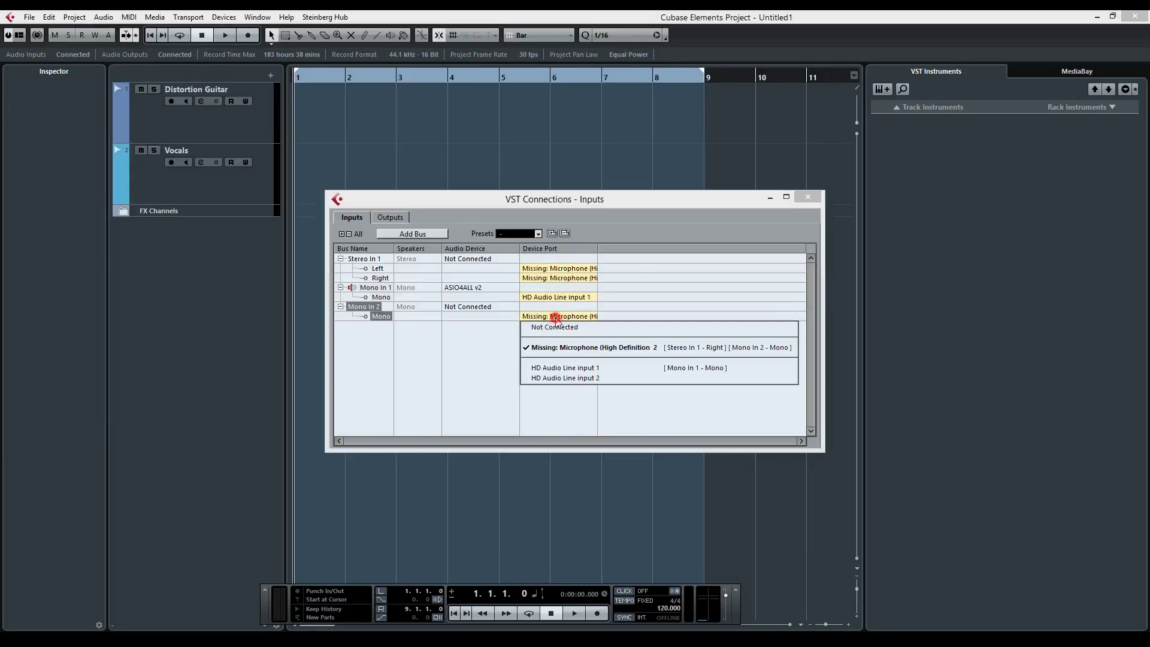
left_click(566, 376)
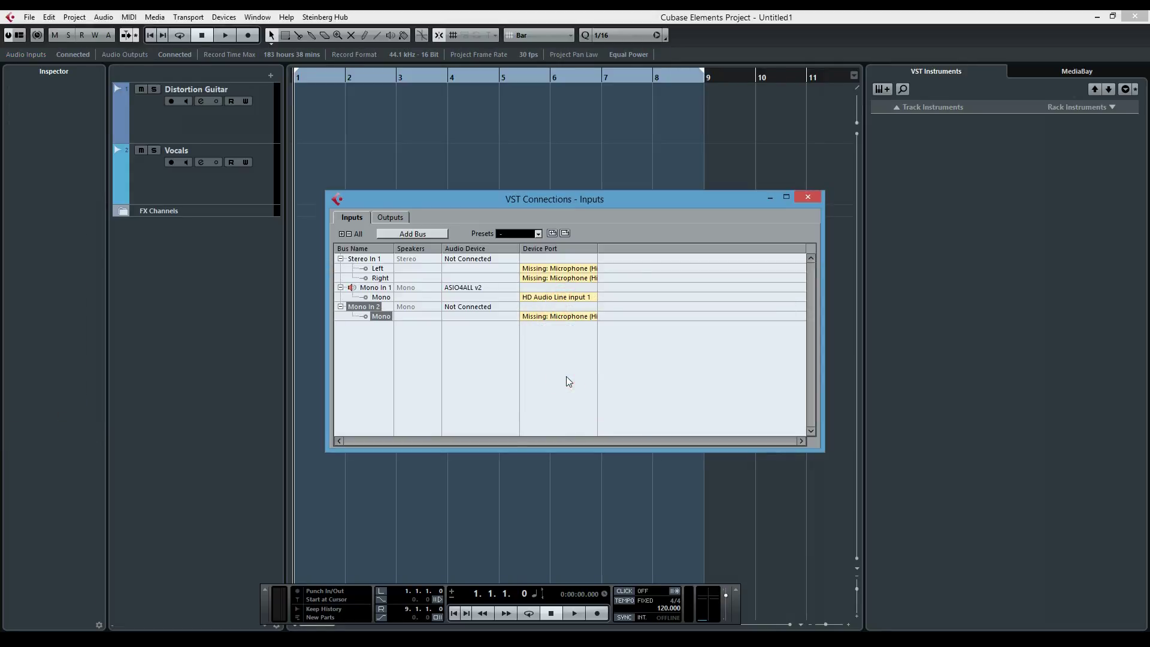
Assign the Stereo Out bus's left channel to HD Audio output 1 and its right channel to HD Audio output 2
left_click(390, 217)
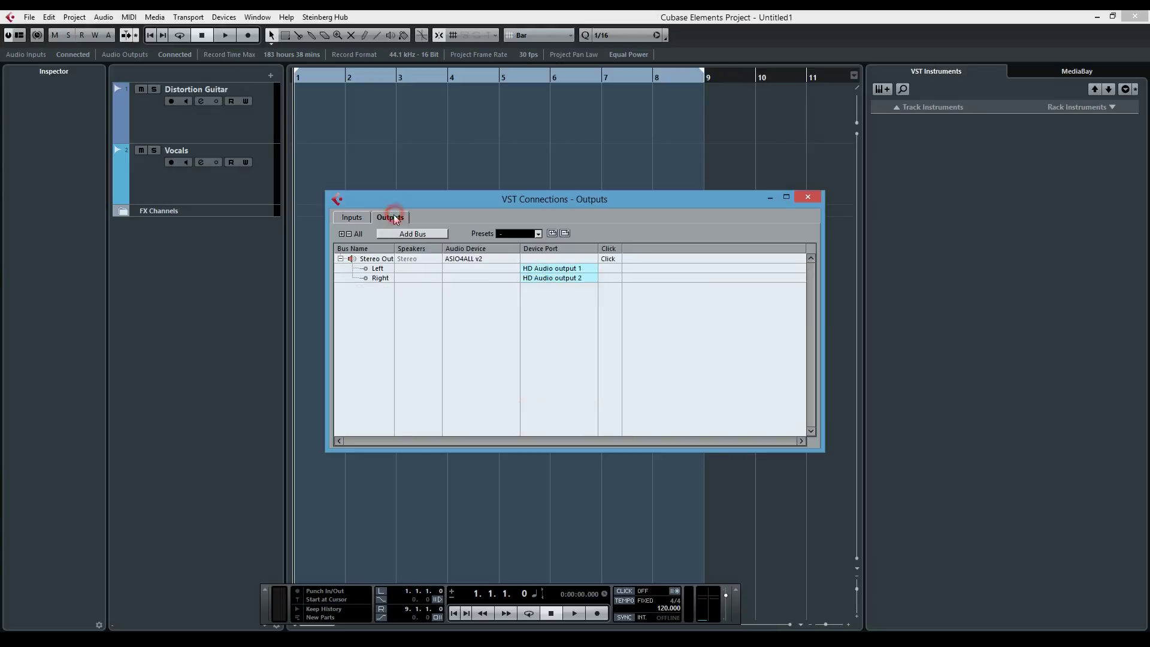
left_click(532, 272)
left_click(545, 296)
left_click(551, 279)
left_click(551, 318)
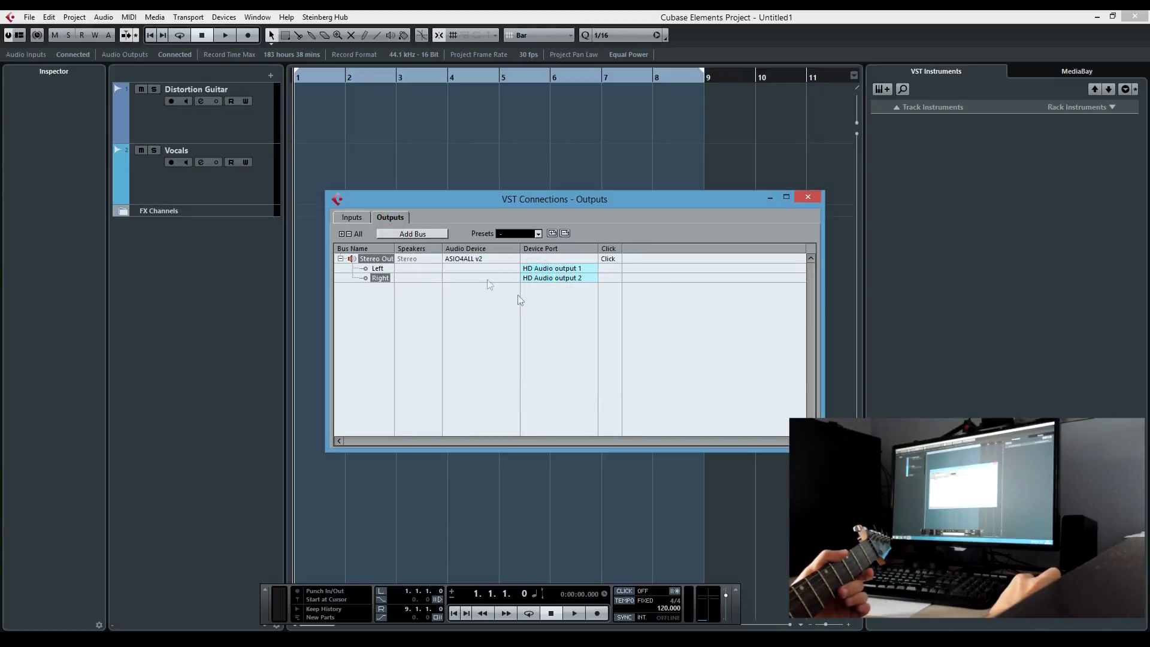
Recheck the device port assigned to the Mono In 1 input bus and close VST Connections
left_click(359, 217)
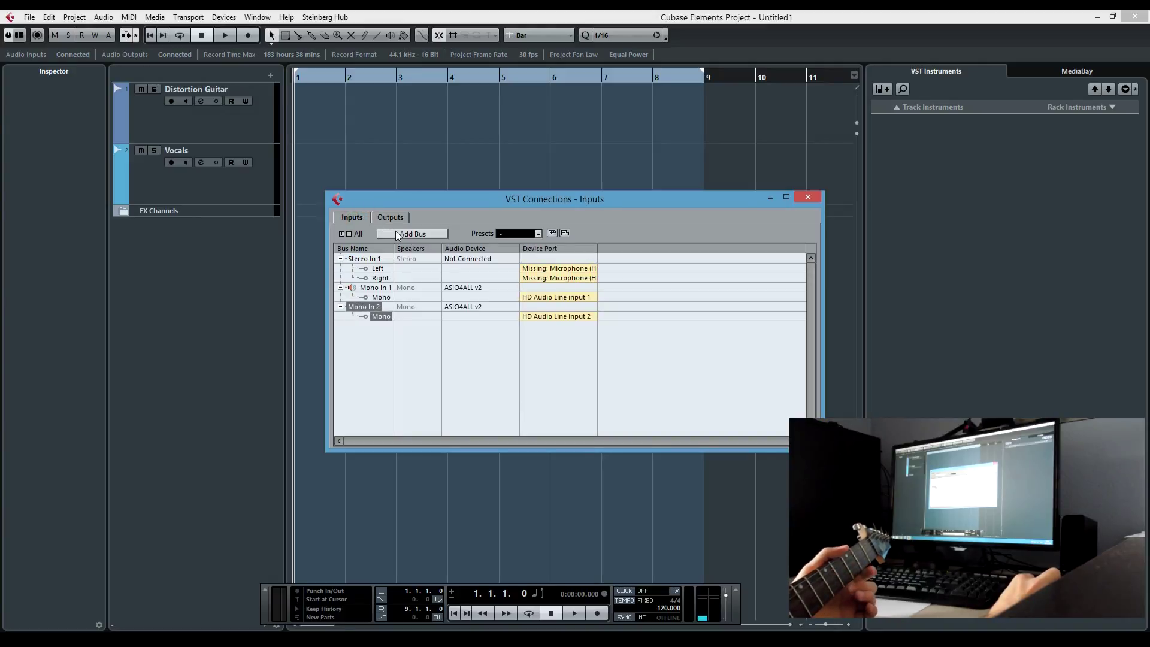
left_click(547, 303)
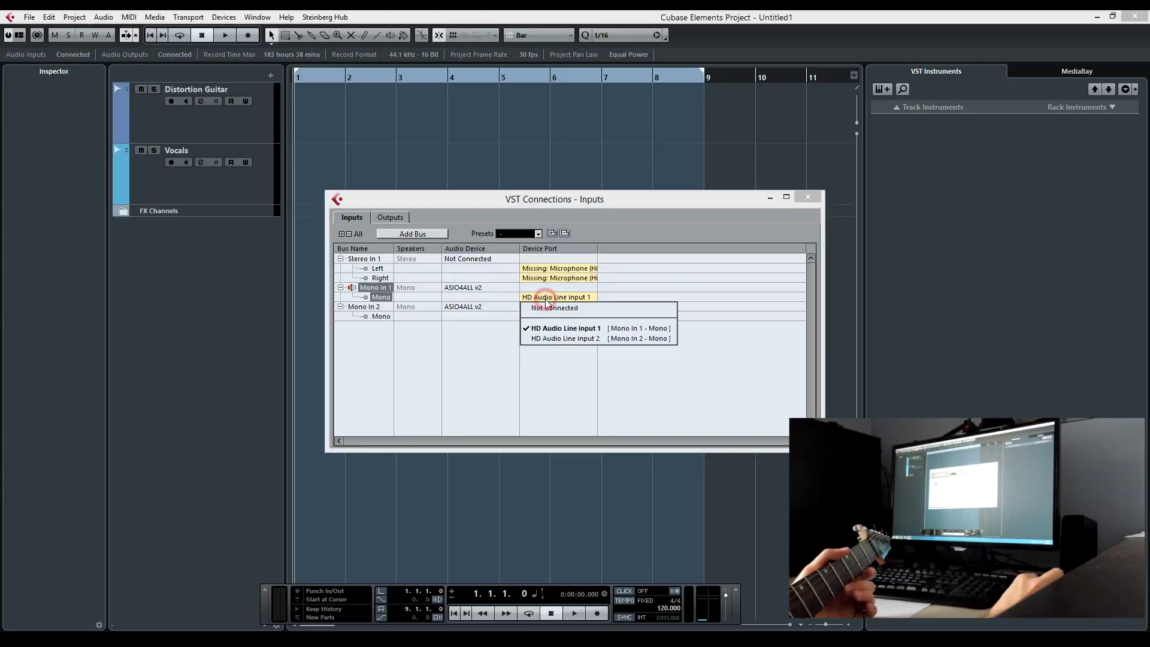
left_click(547, 302)
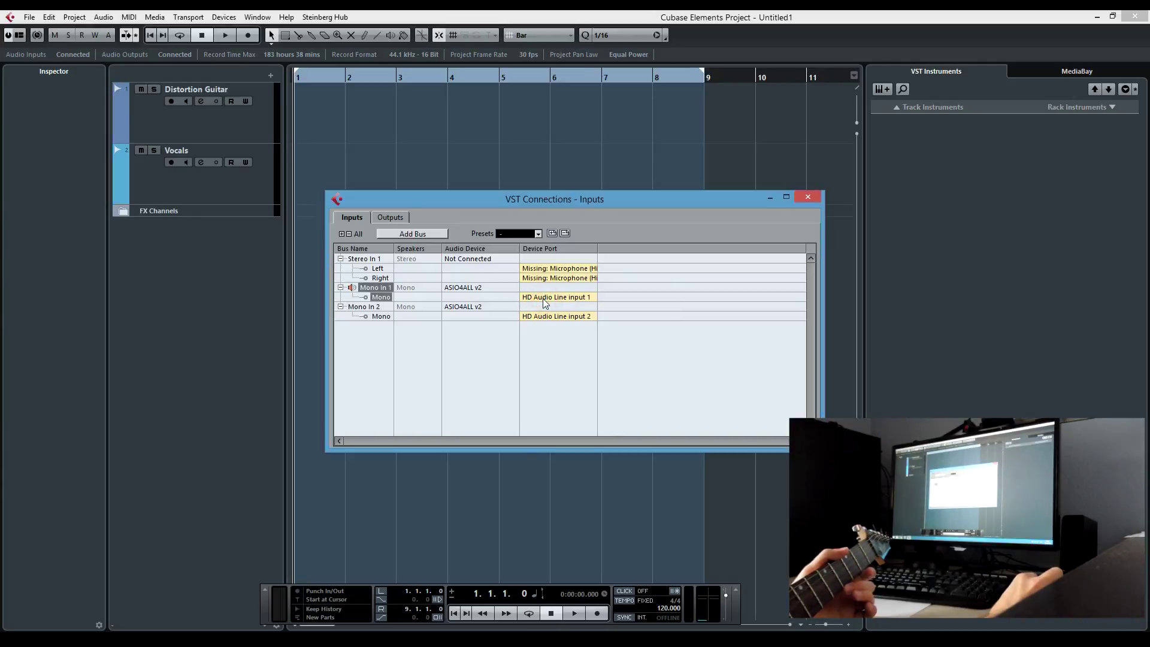
left_click(809, 198)
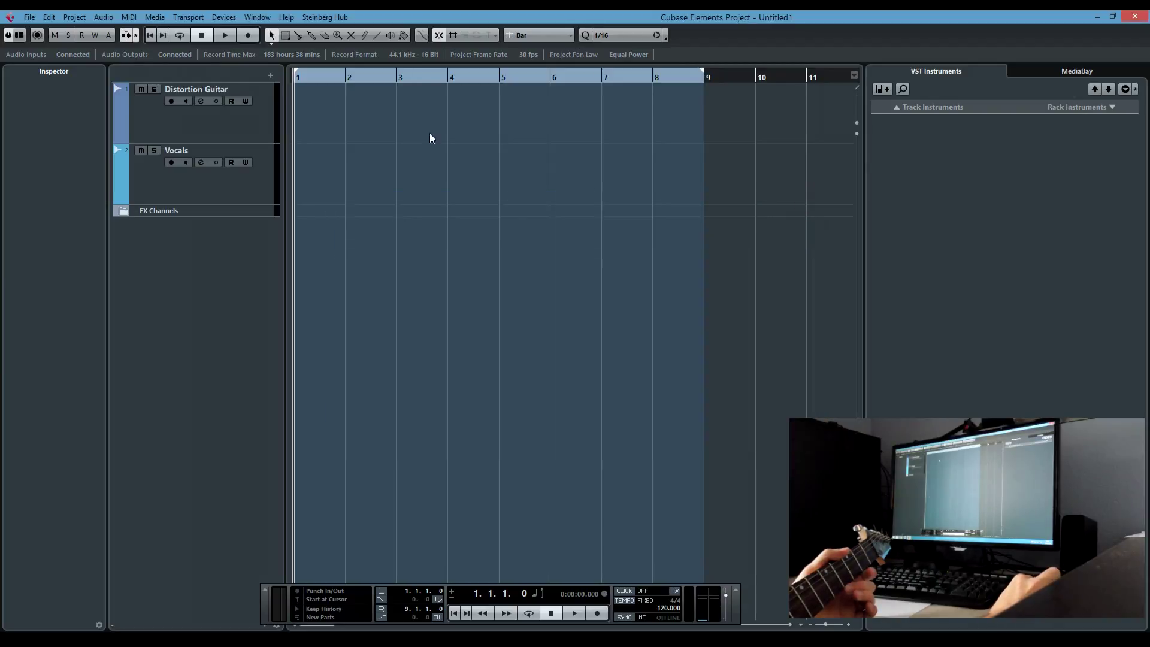
Enable monitoring on the Distortion Guitar track and load AmpliTube 4 in its second insert slot, with AmpSimulator switched off
left_click(182, 106)
left_click(183, 103)
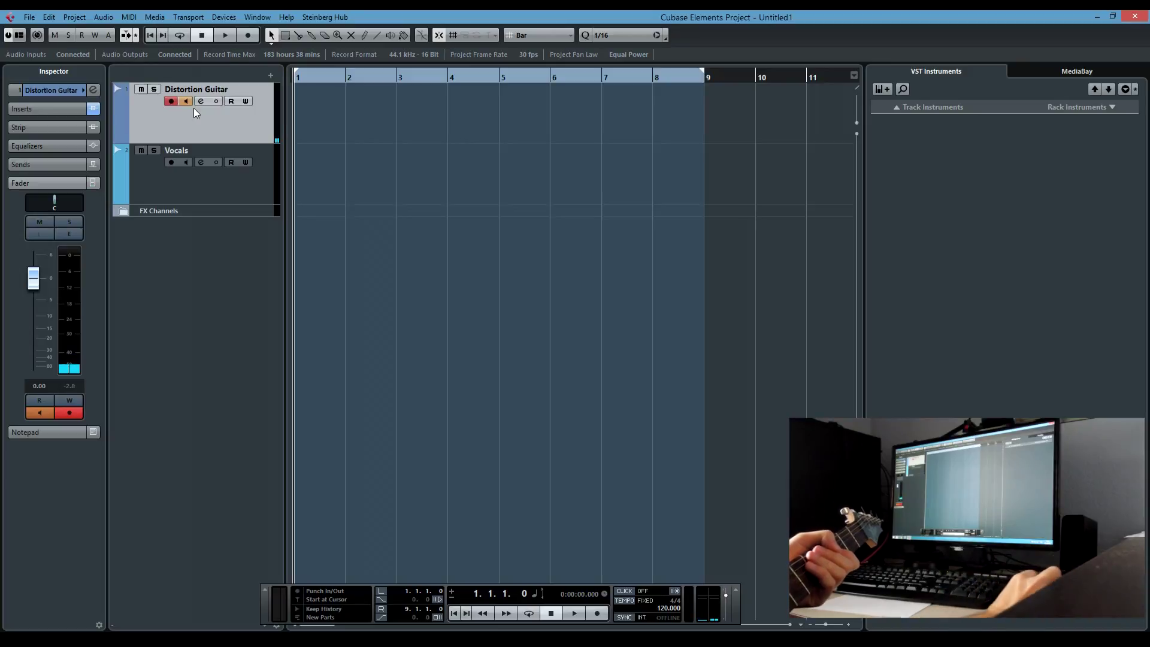
left_click(61, 111)
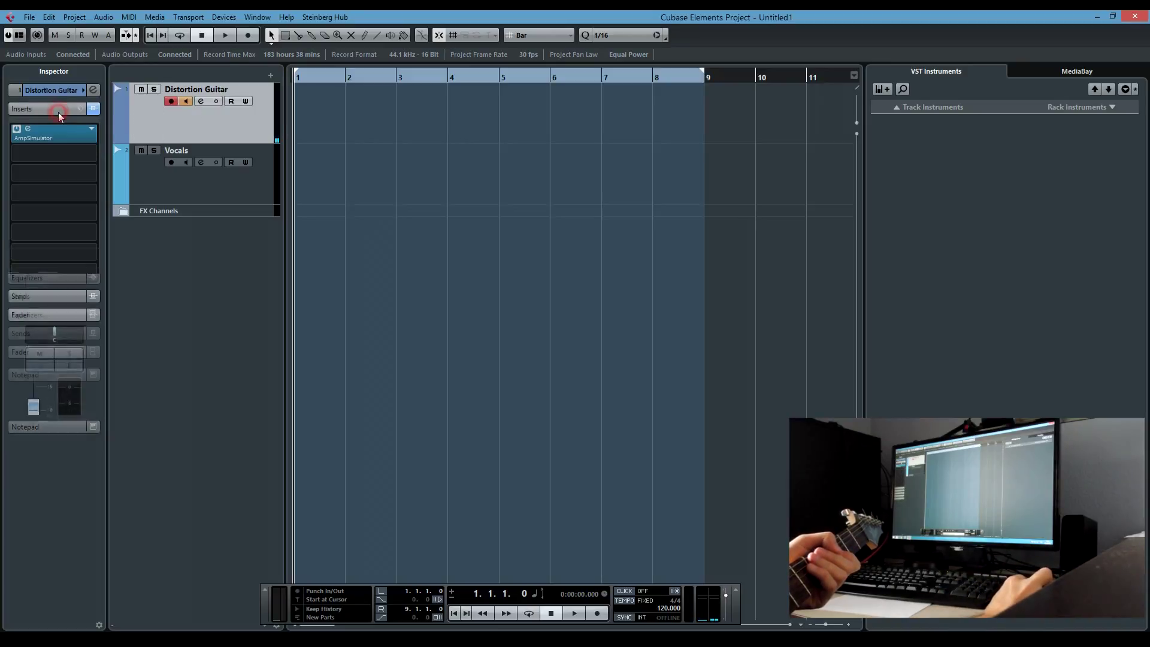
left_click(48, 155)
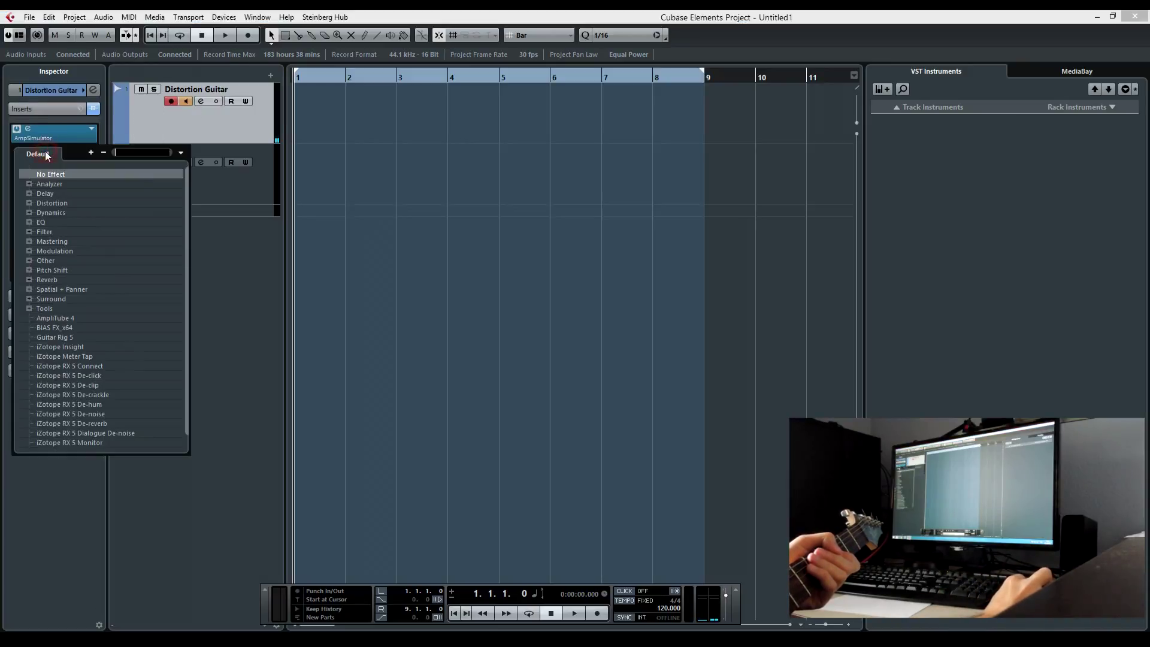
left_click(55, 318)
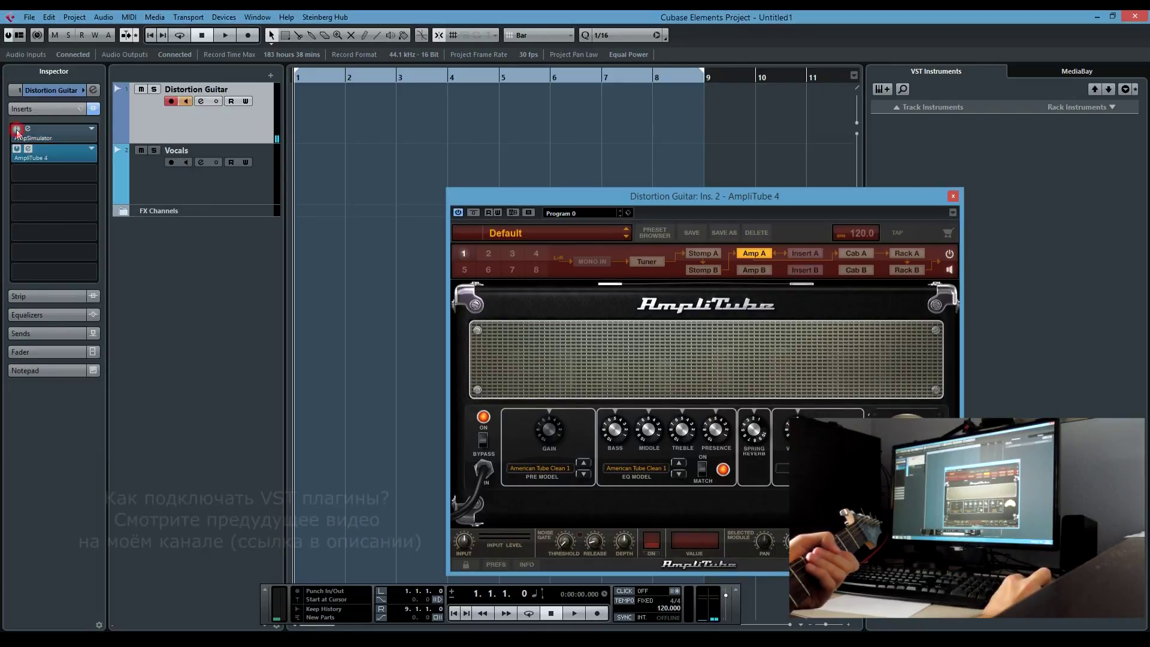
Load the Heavy Lead preset from AmpliTube's MESA Boogie Mark IV collection and record a take on the Distortion Guitar track
left_click(598, 232)
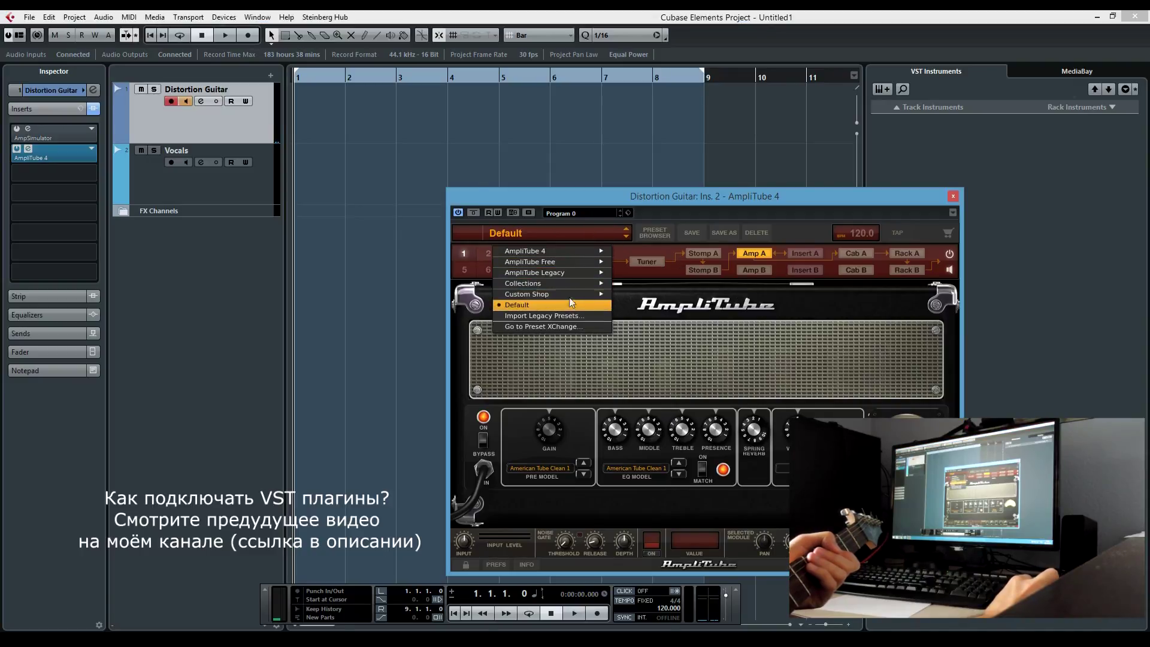
mouse_move(576, 277)
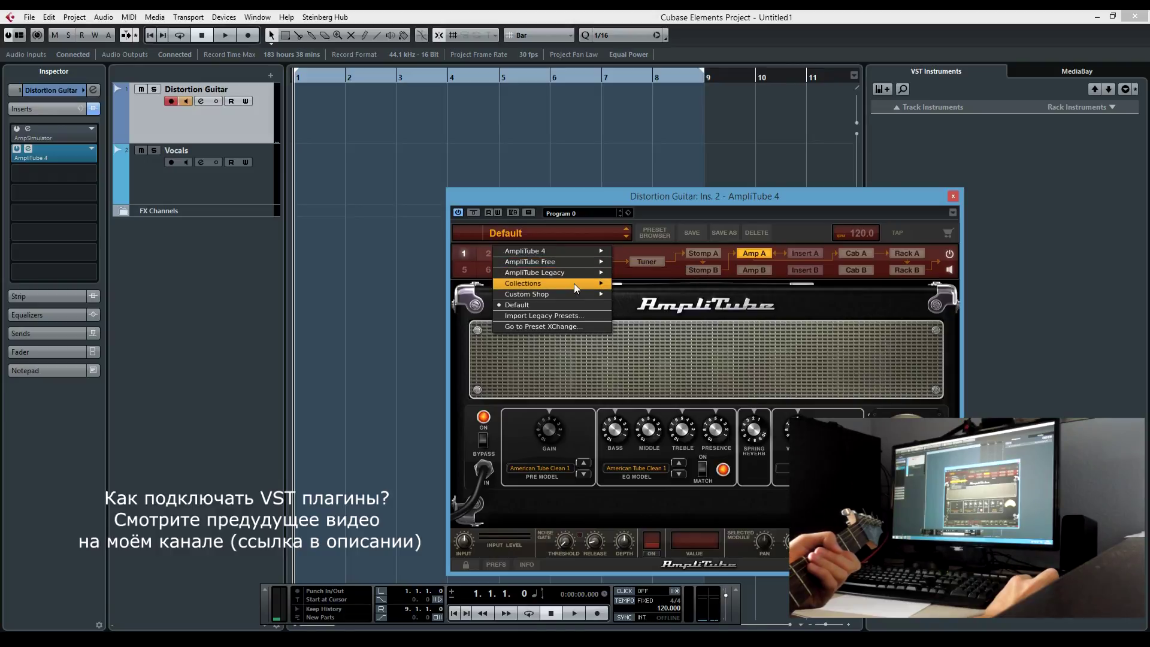
mouse_move(668, 318)
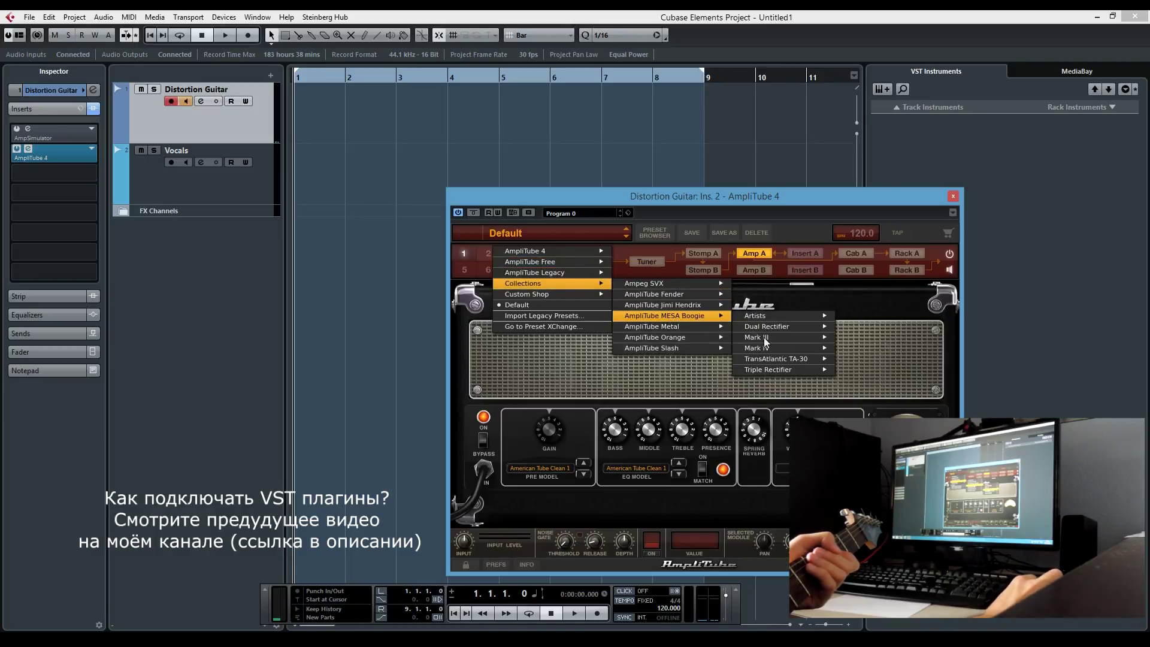
mouse_move(805, 352)
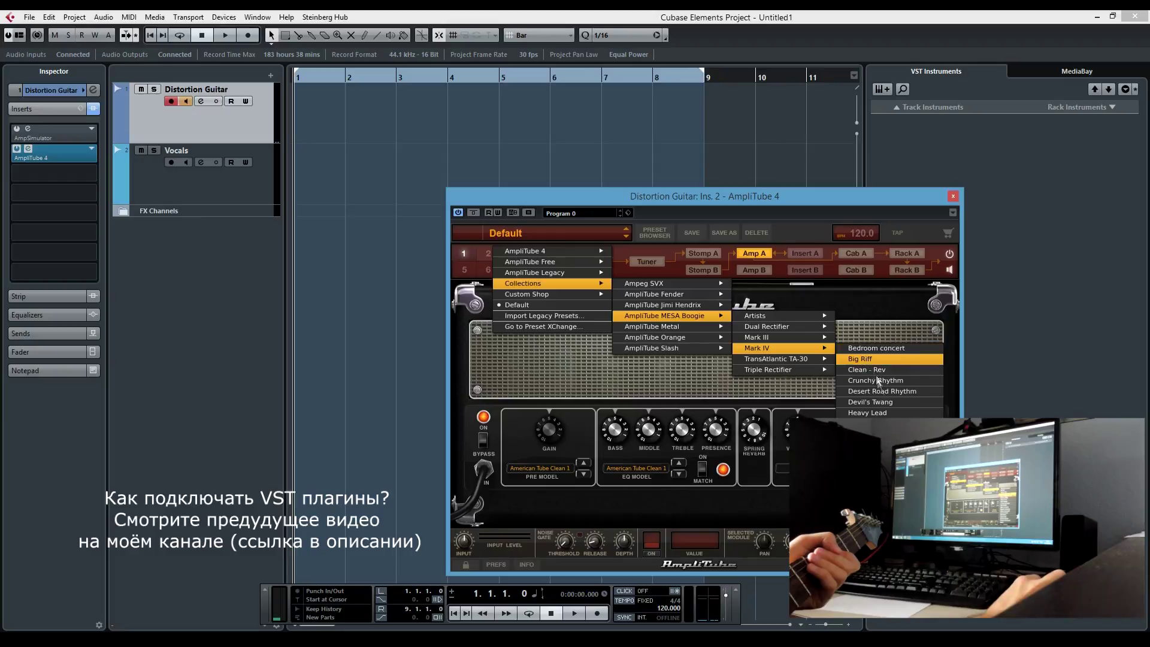
left_click(885, 412)
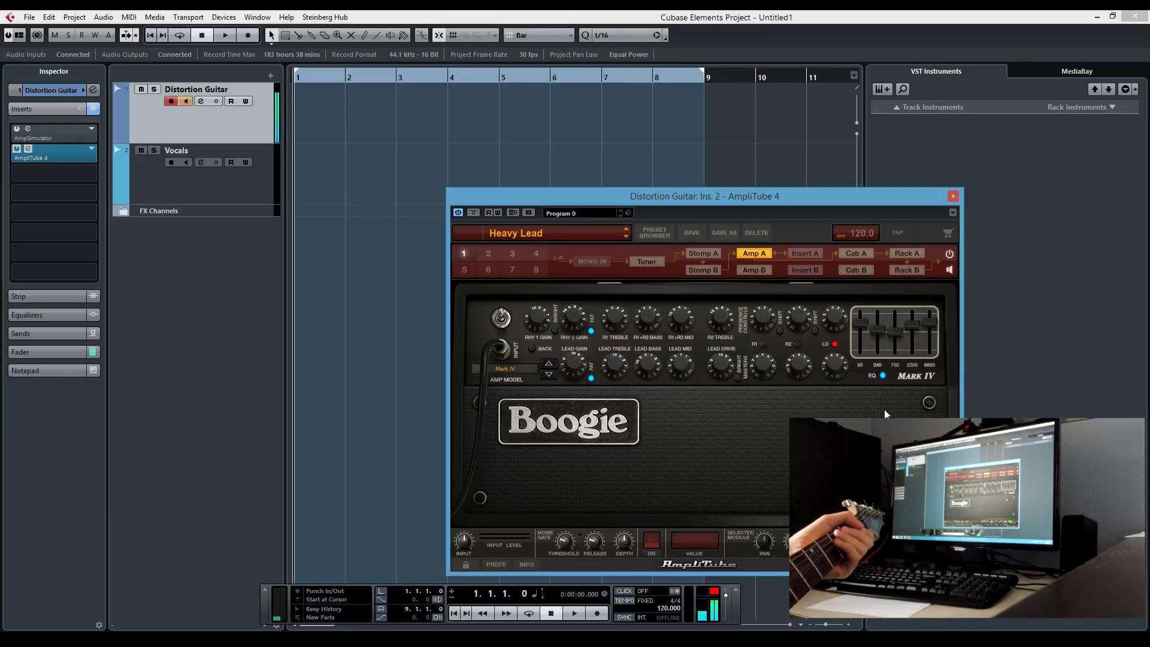
left_click(249, 39)
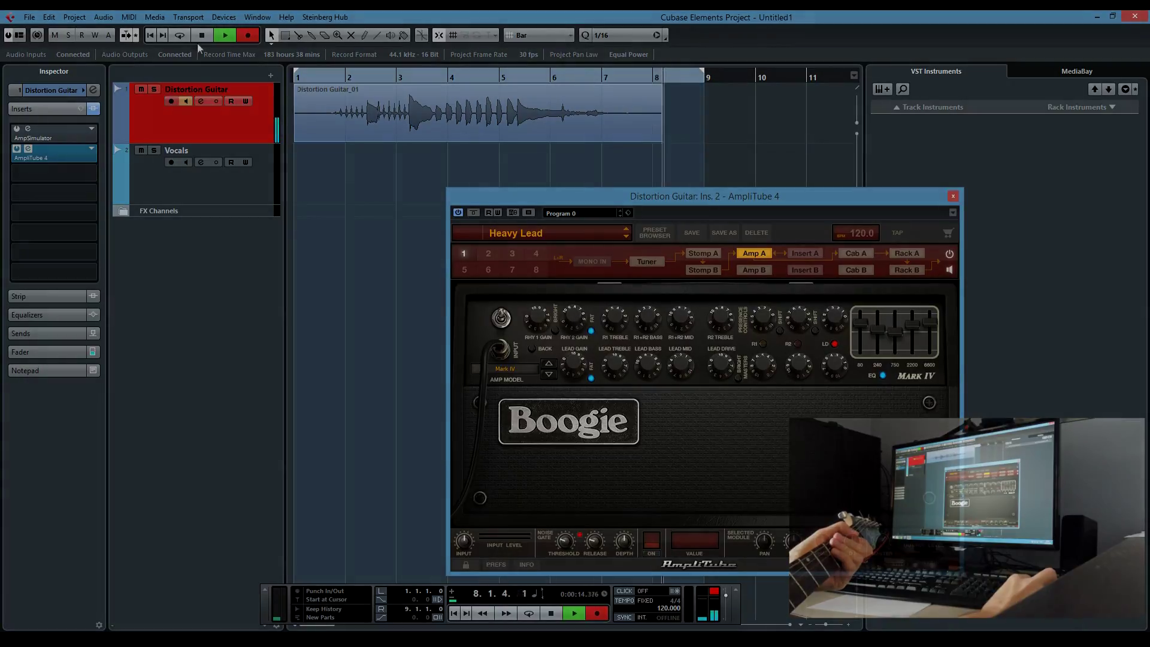
left_click(202, 37)
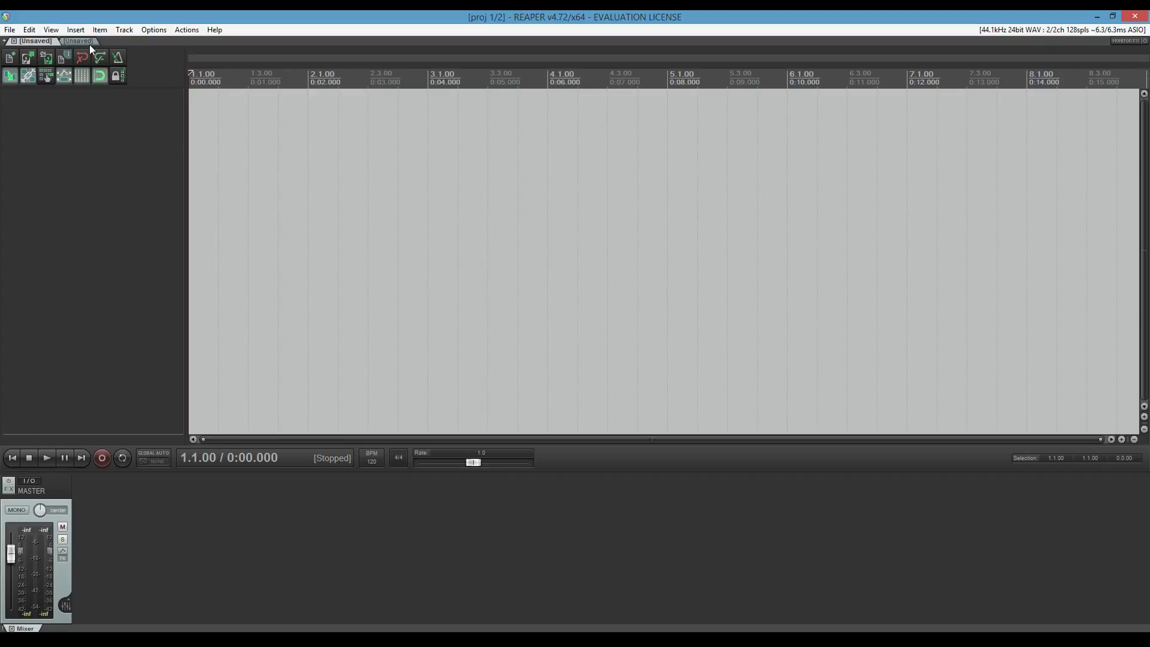
Switch to REAPER and set the audio device preferences to the ASIO system with the ASIO4ALL v2 driver
left_click(146, 31)
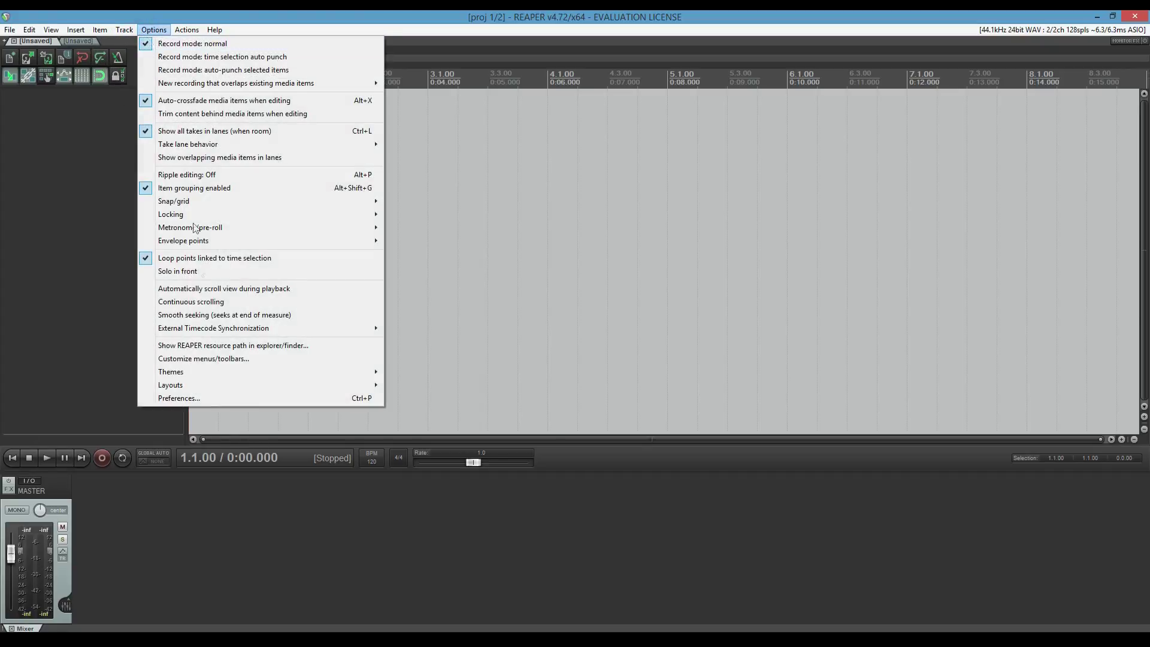
left_click(231, 398)
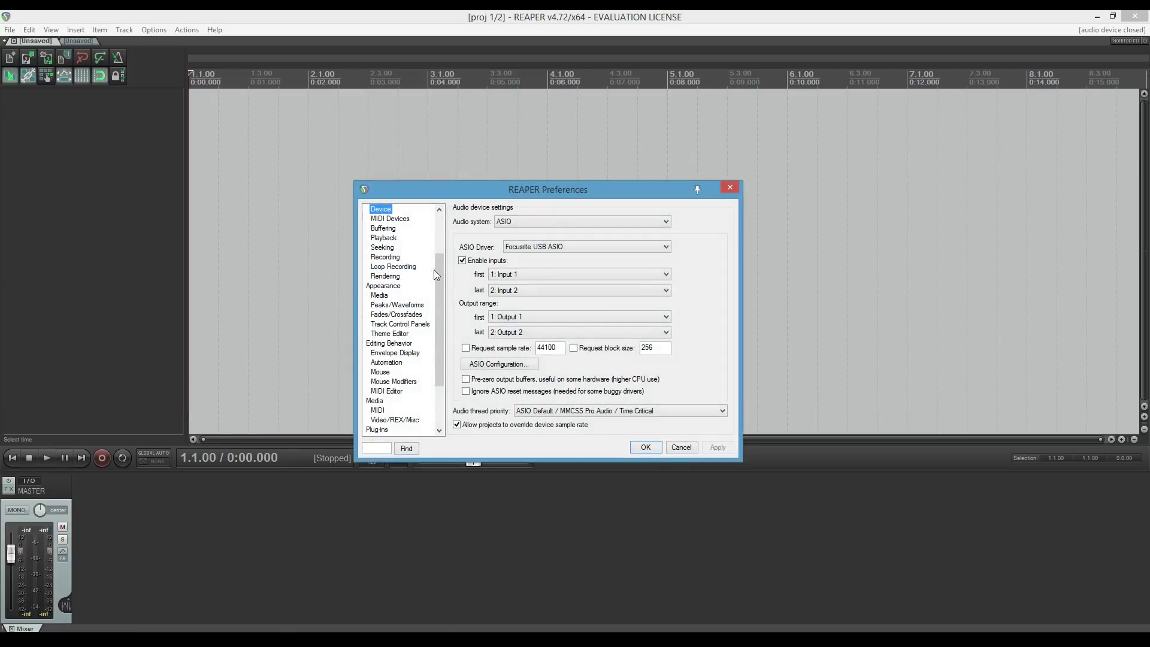
scroll(392, 279, "up", 3)
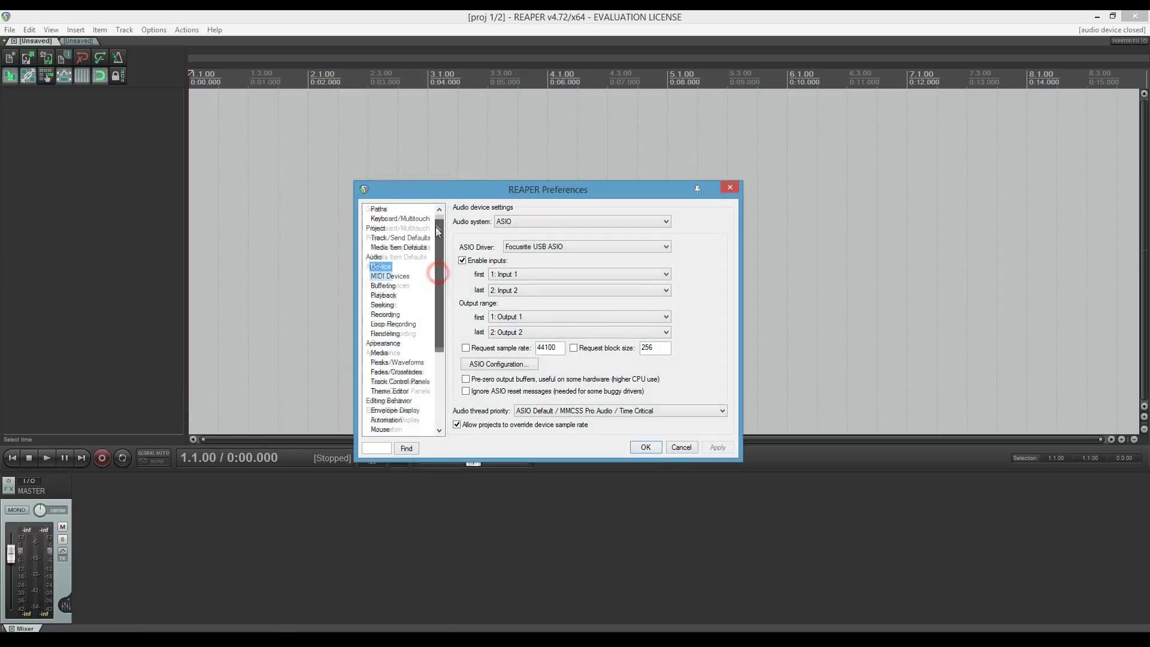
left_click(374, 266)
left_click(378, 276)
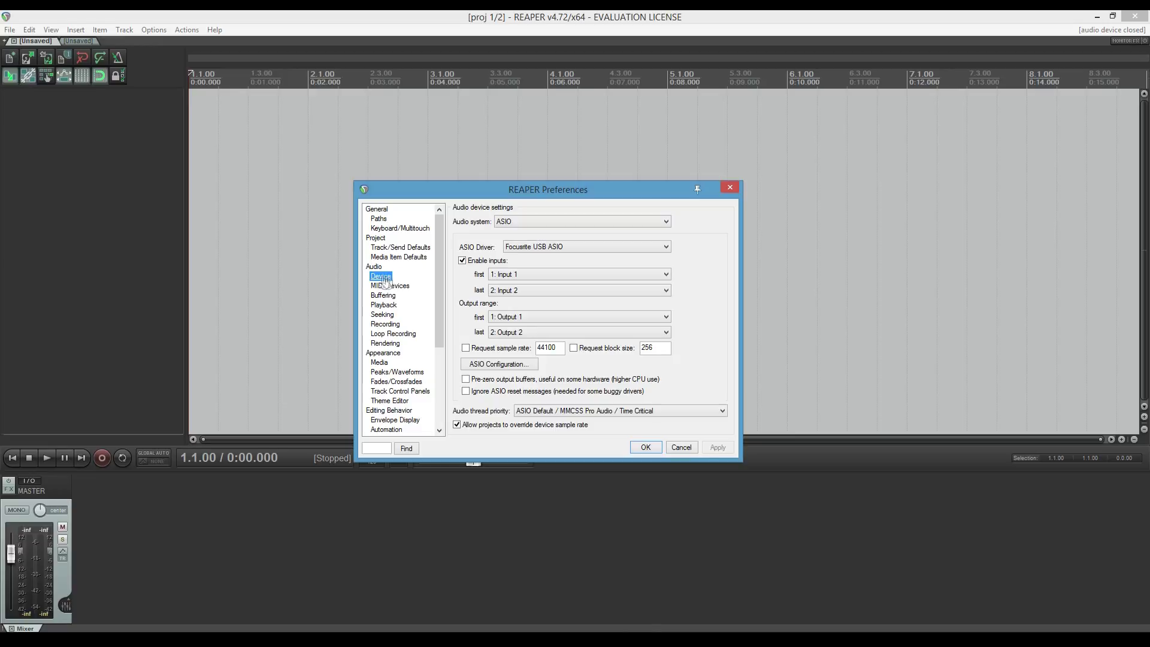
left_click(530, 221)
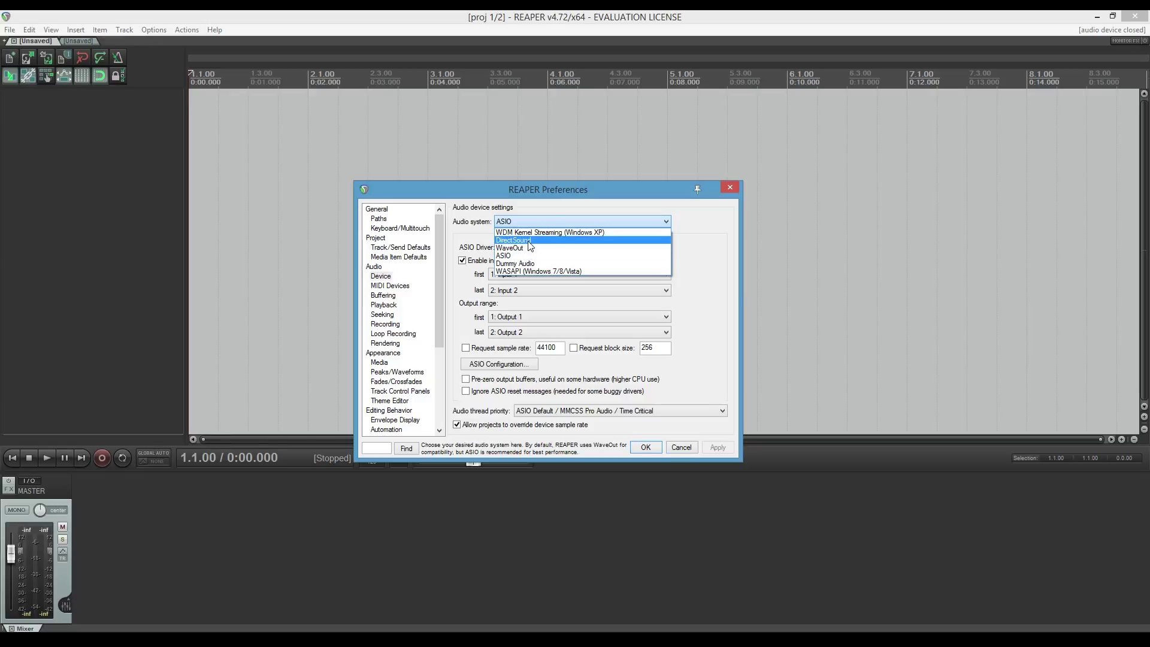
left_click(523, 256)
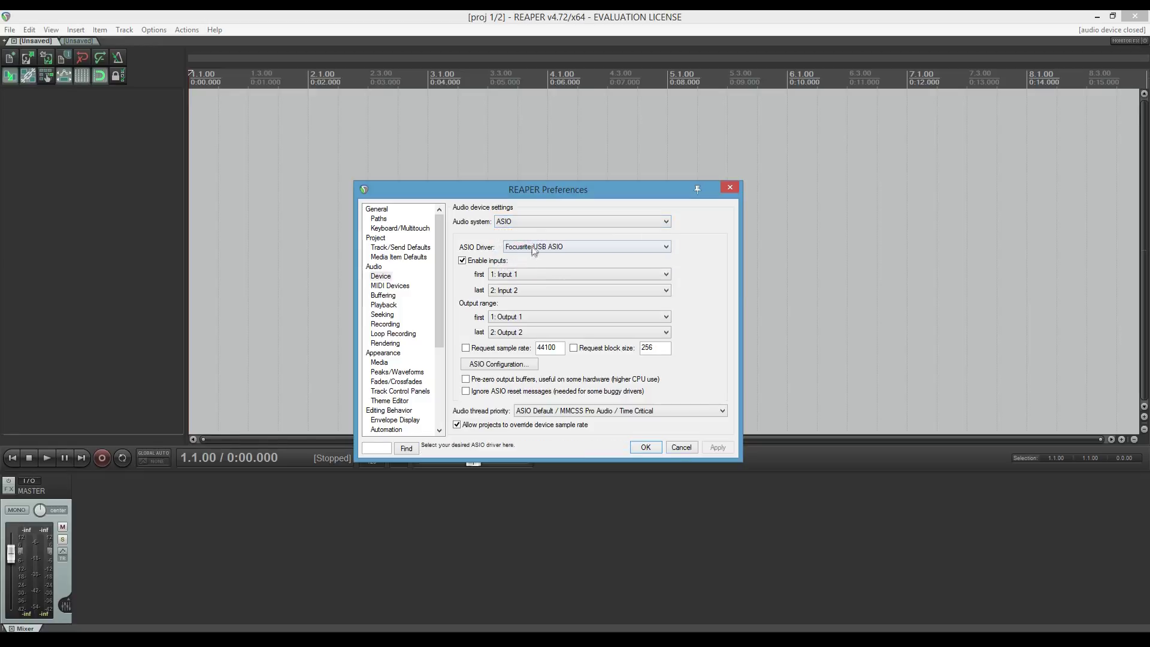
left_click(532, 248)
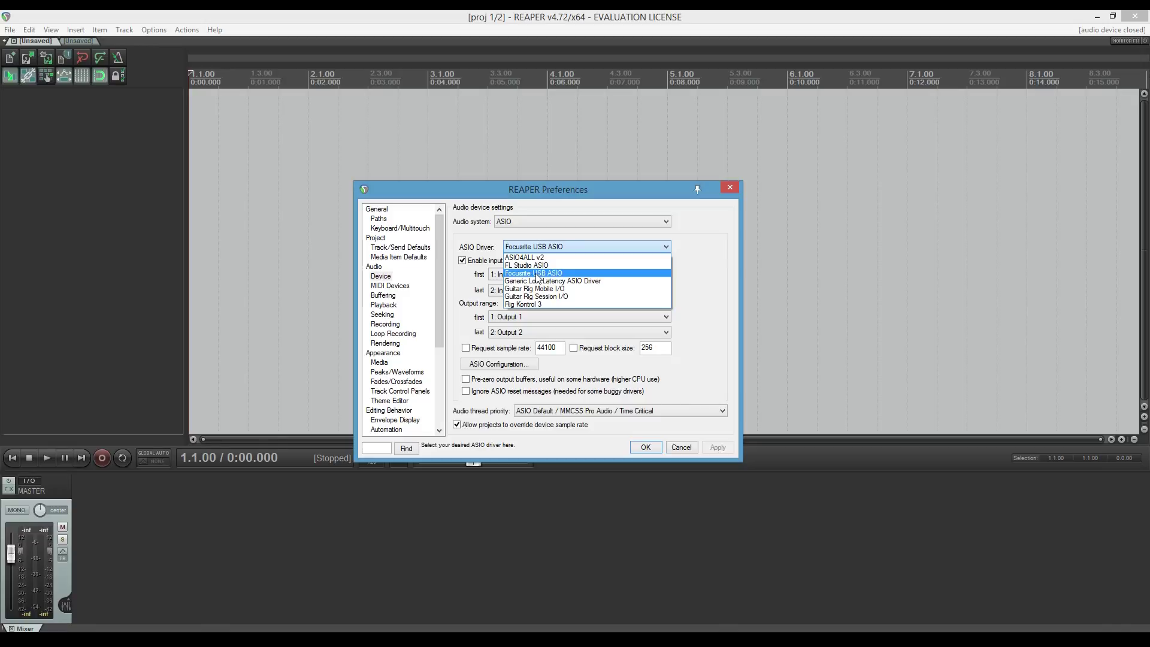
left_click(533, 257)
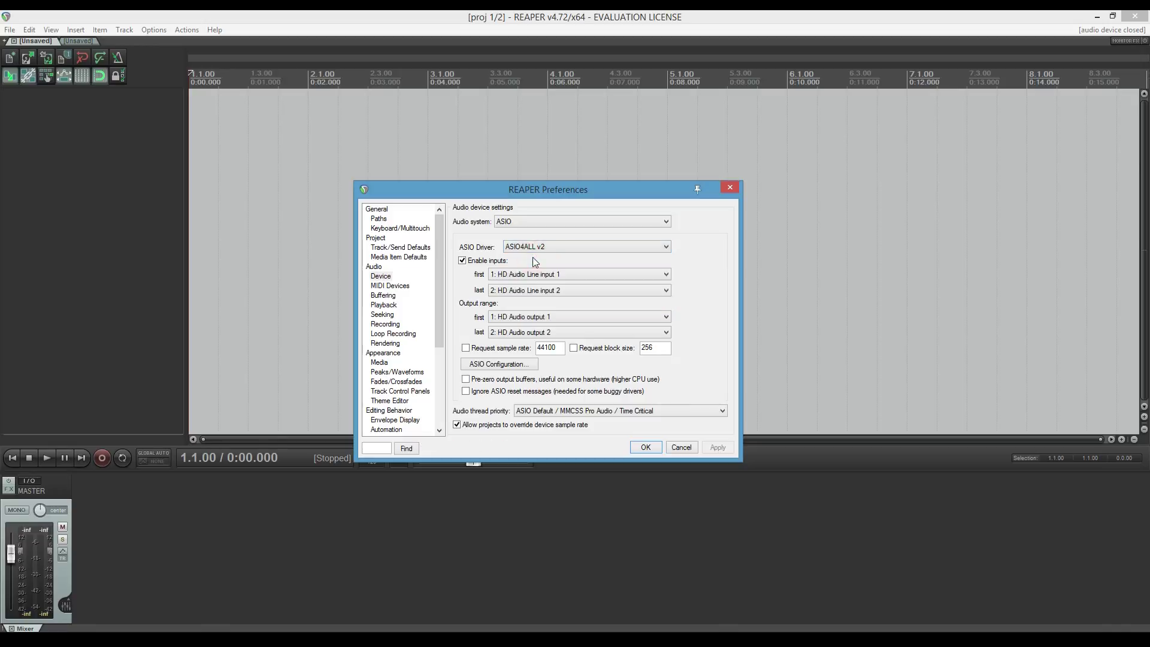
Select HD Audio Line inputs 1 to 2 as the input range, review the ASIO4ALL configuration and accept the preferences
left_click(567, 274)
left_click(568, 284)
left_click(573, 290)
left_click(563, 308)
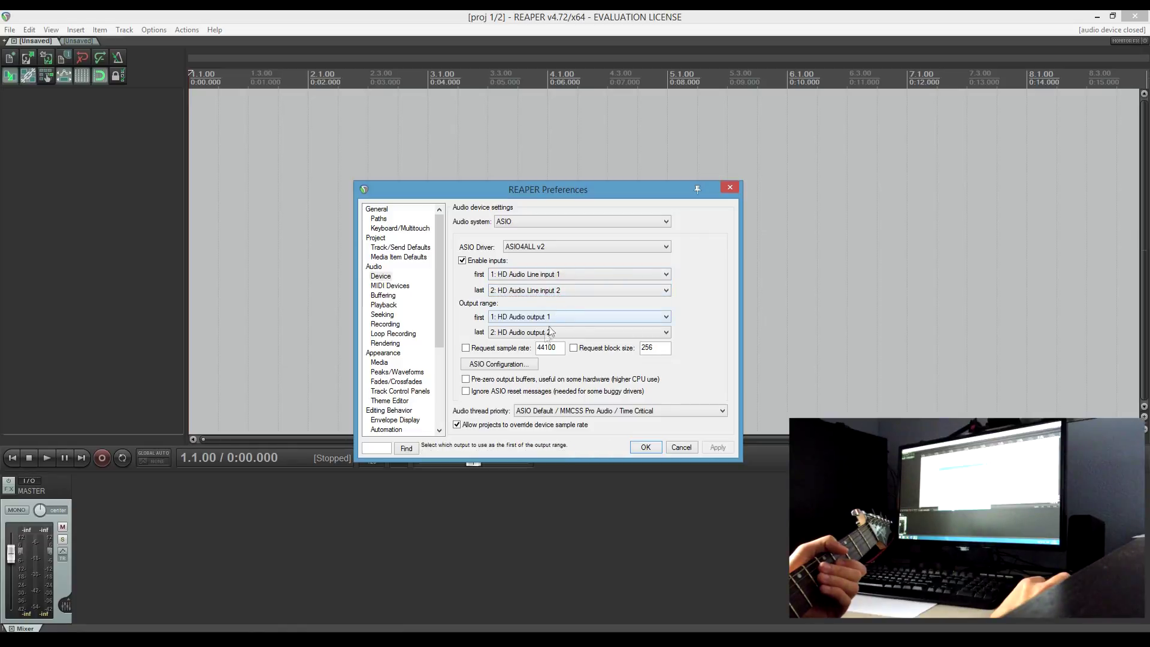
left_click(498, 364)
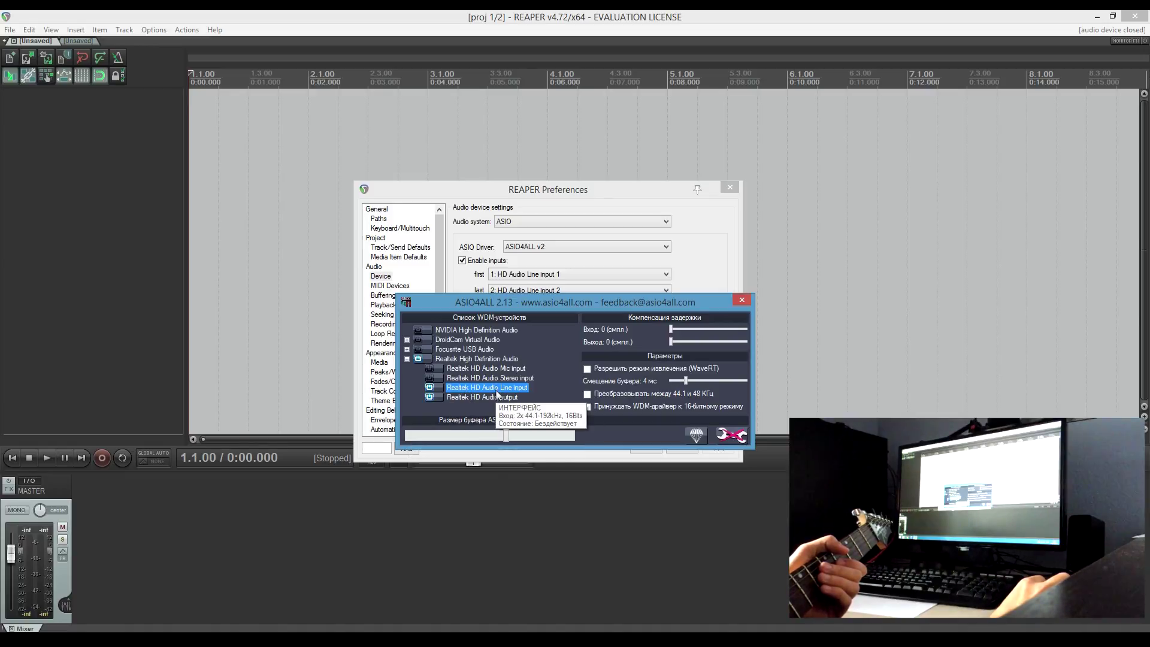
left_click(743, 301)
left_click(653, 447)
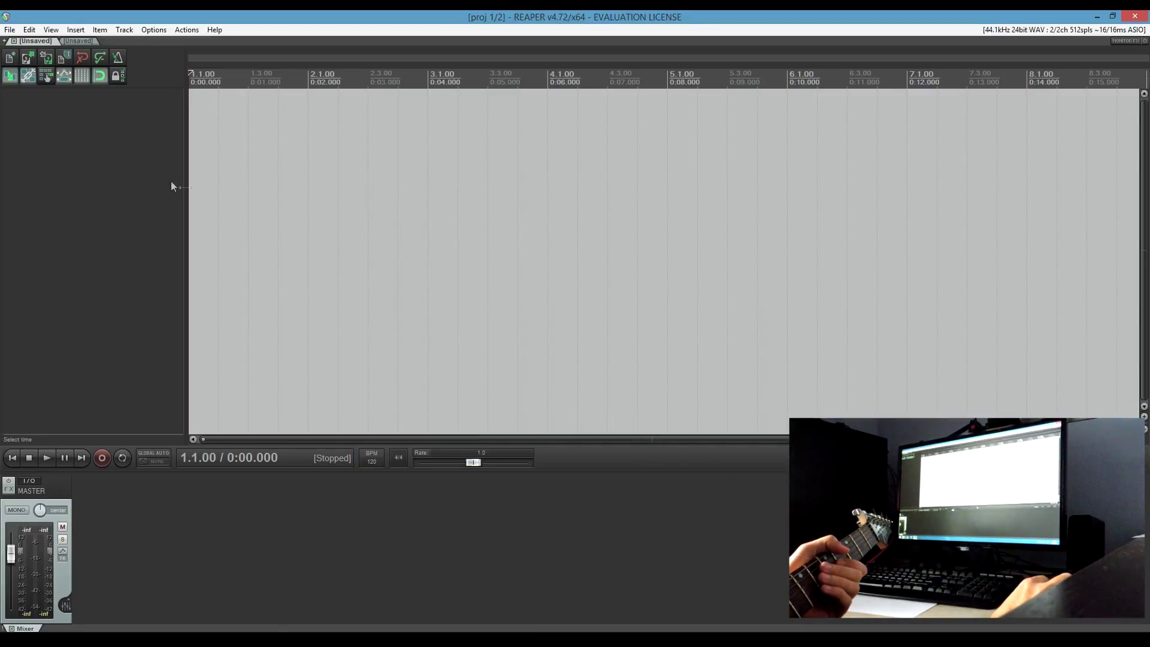
Add a new track, check its mono input assignment, and enable its record monitoring and record arming
right_click(124, 145)
left_click(150, 157)
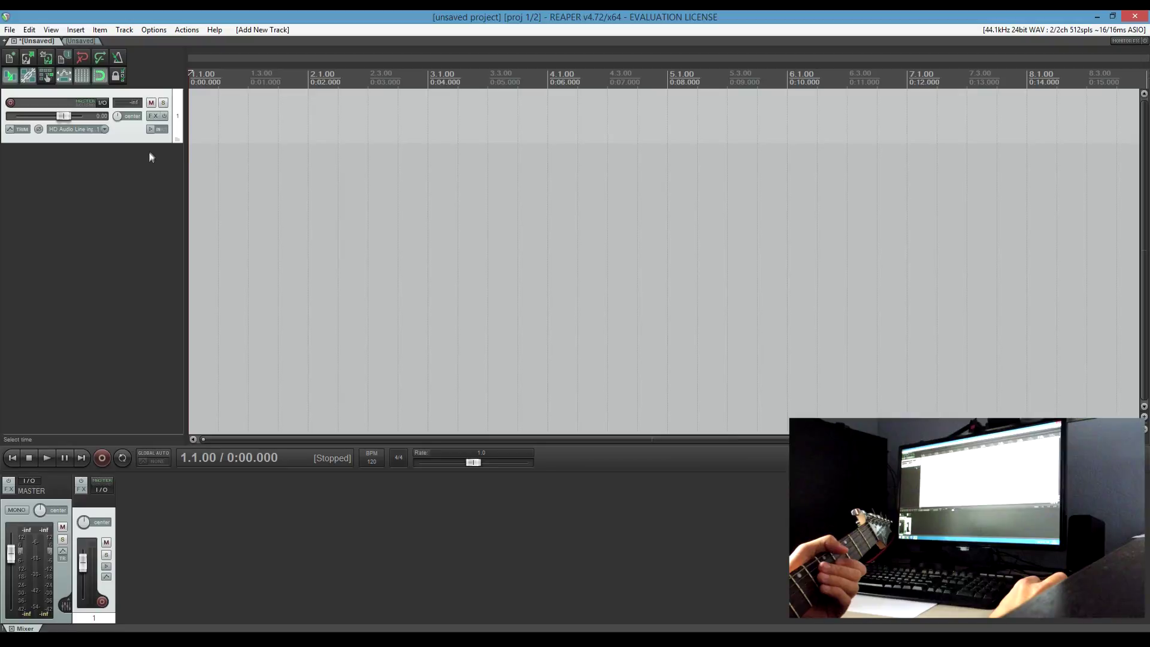
left_click(106, 132)
mouse_move(144, 137)
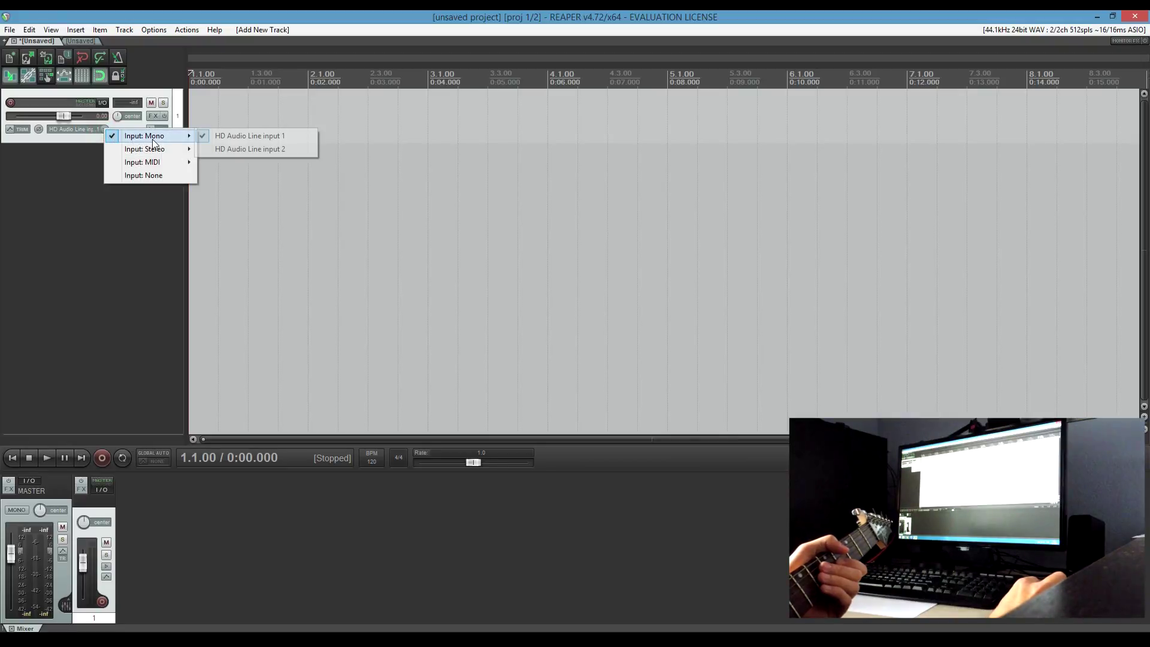
left_click(84, 143)
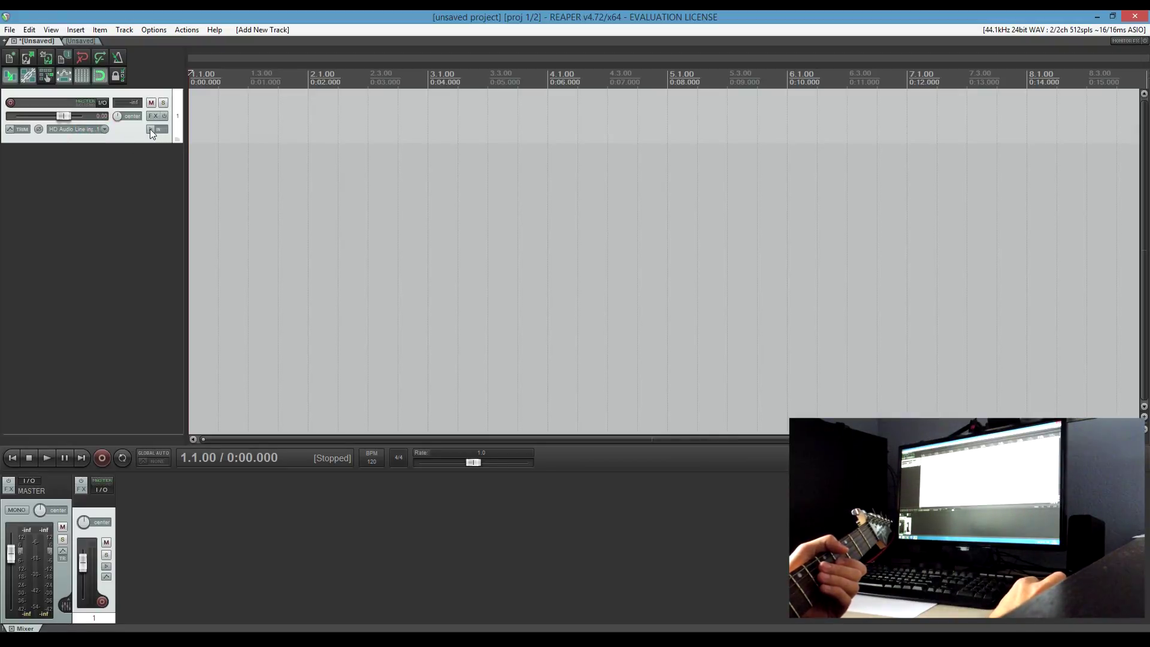
left_click(151, 129)
left_click(10, 103)
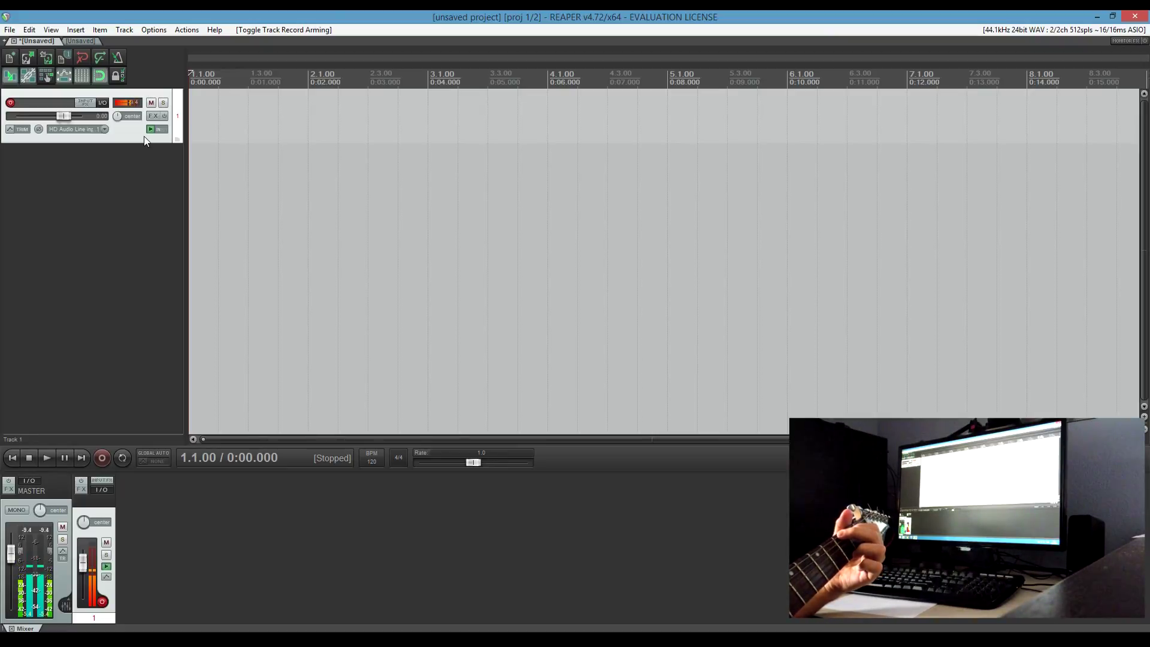
Search the track's effects list for "guitar" and add the Guitar Rig 5 VST plug-in to Track 1
left_click(149, 117)
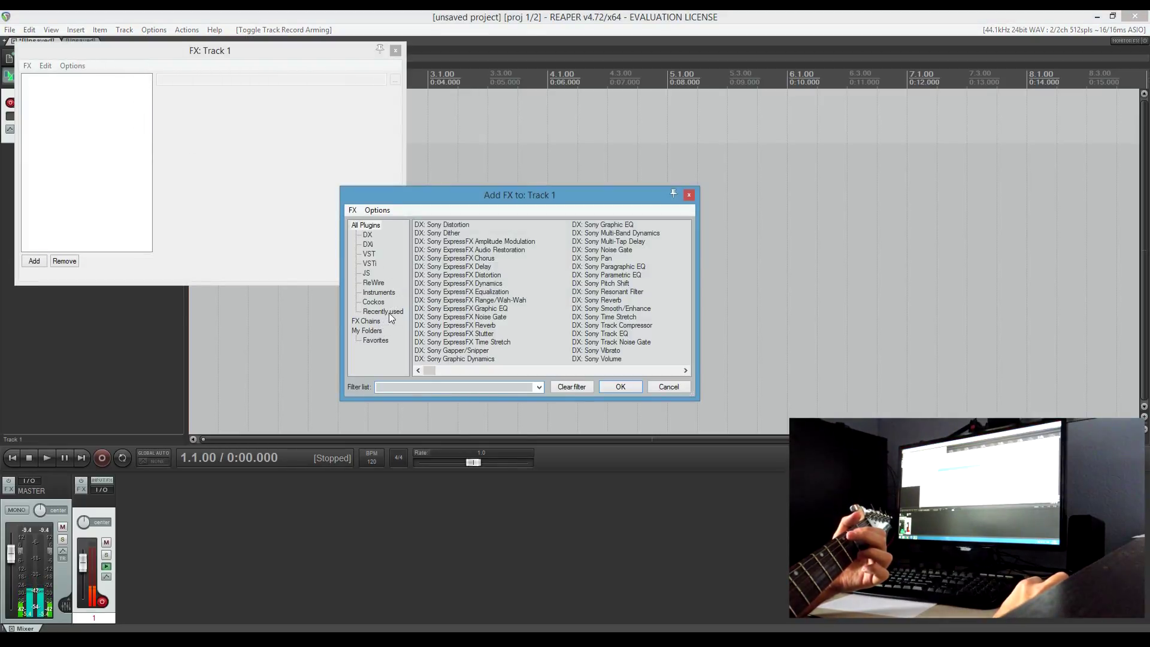
left_click(446, 386)
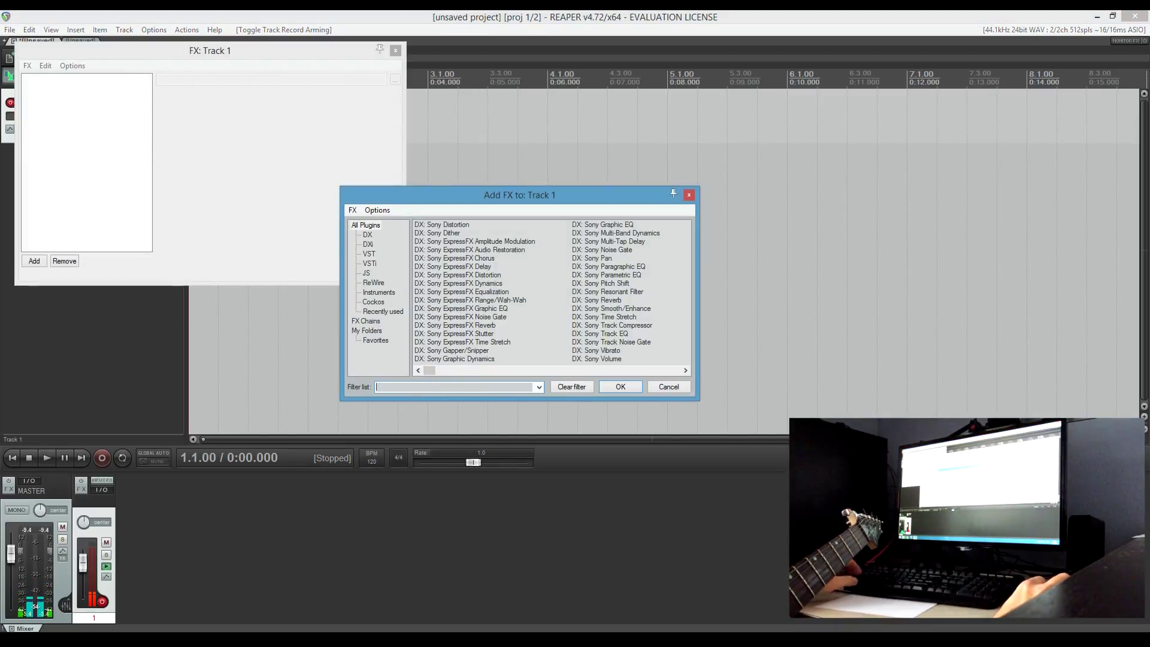
type("gui")
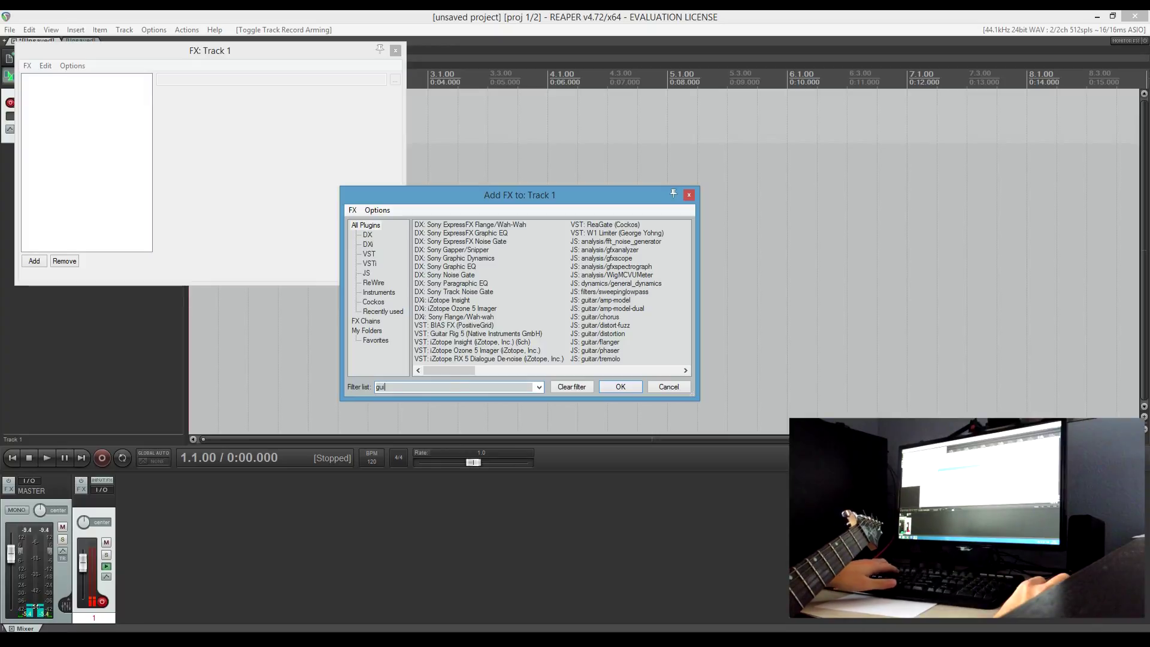
type("tar")
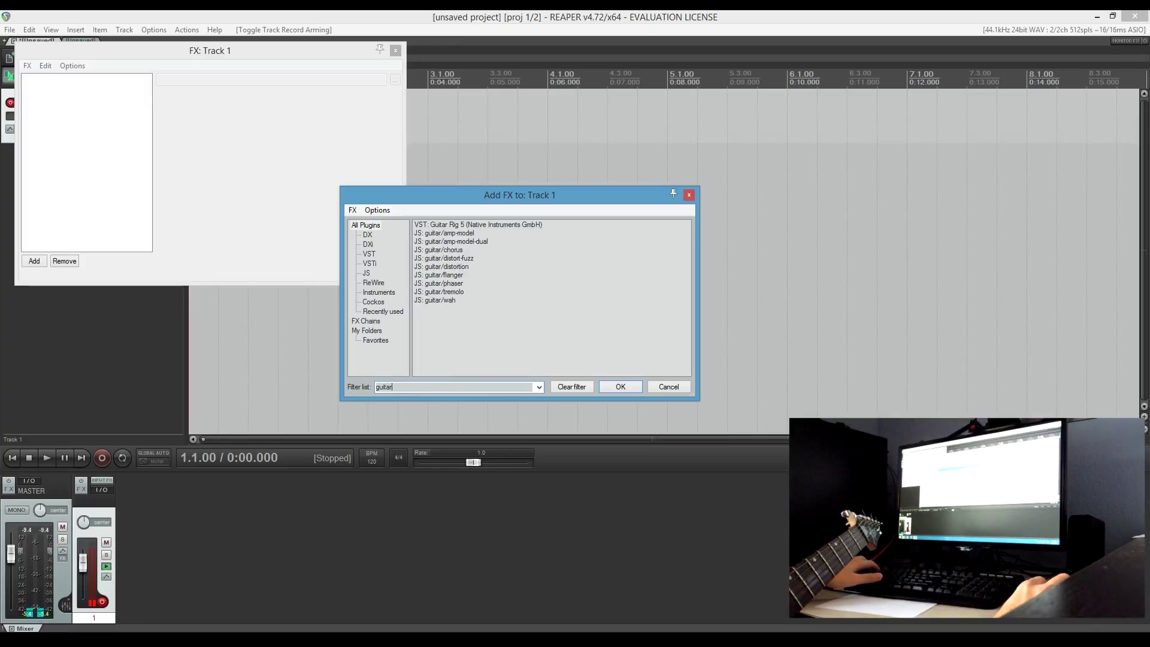
left_click(451, 225)
left_click(619, 386)
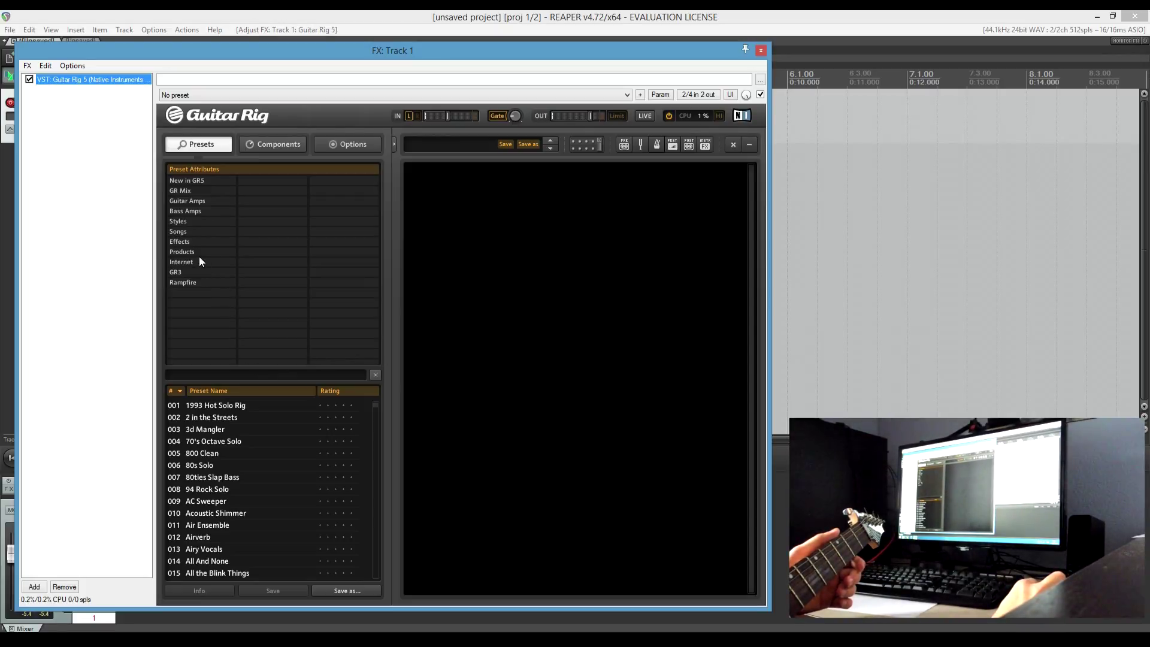
Filter Guitar Rig's presets to the Metal style and load a preset from the resulting list
left_click(190, 221)
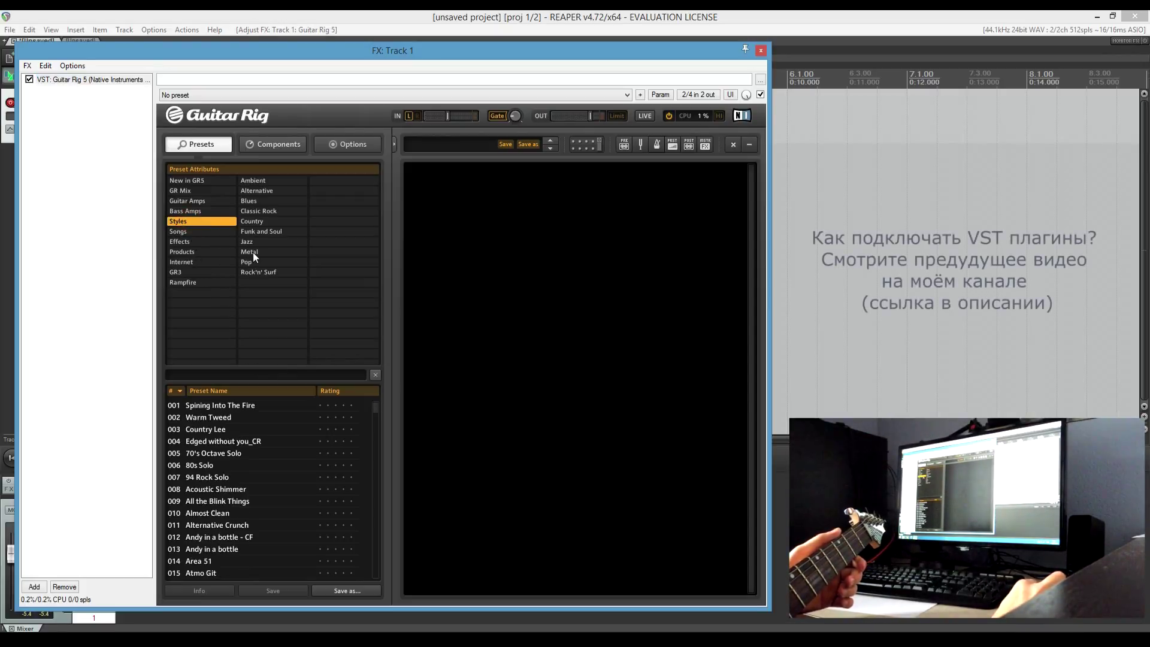
left_click(255, 255)
left_click(219, 457)
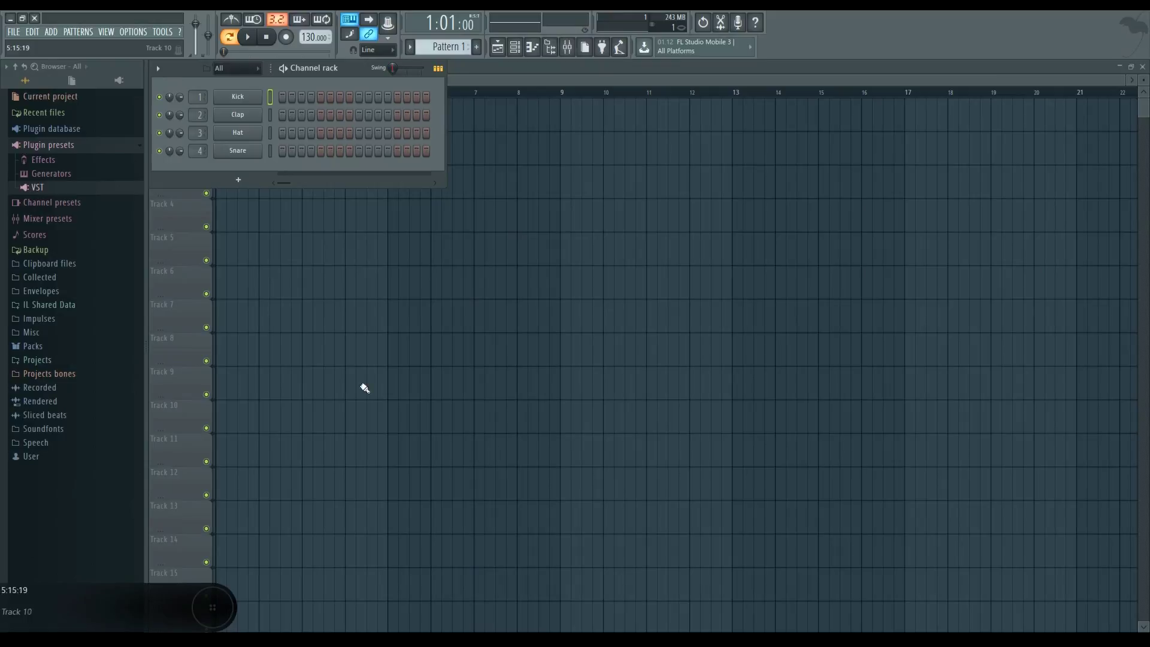
Switch to FL Studio, select ASIO4ALL v2 as the audio device, and review the driver's ASIO panel before closing the settings
left_click(178, 239)
left_click(134, 32)
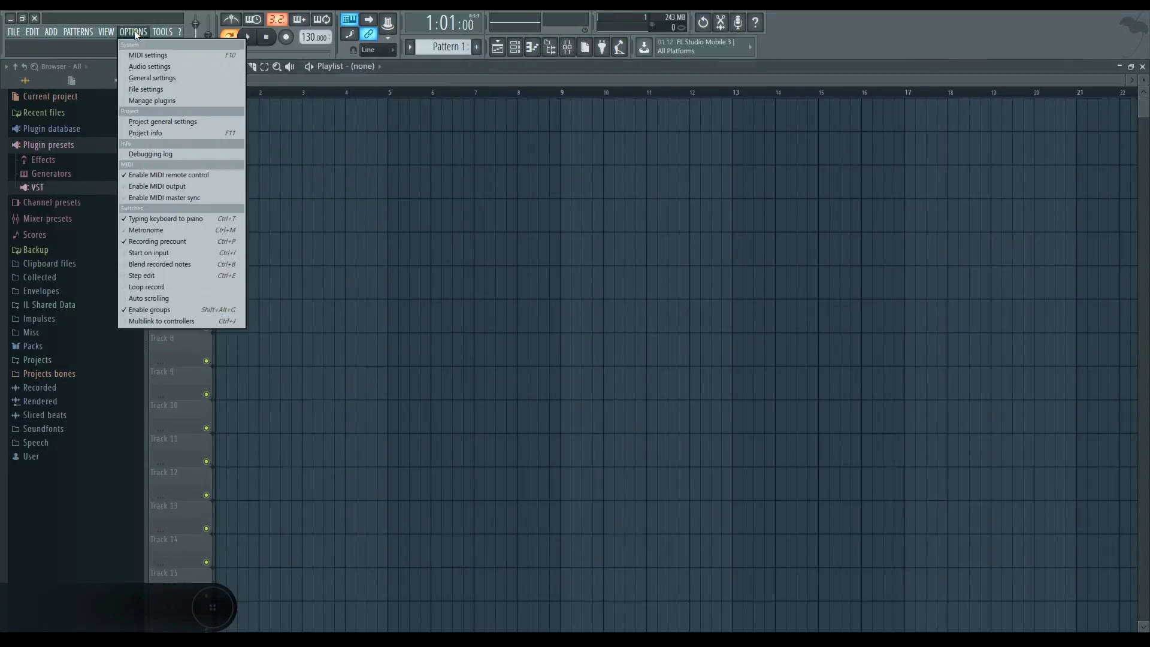
left_click(151, 66)
left_click(491, 201)
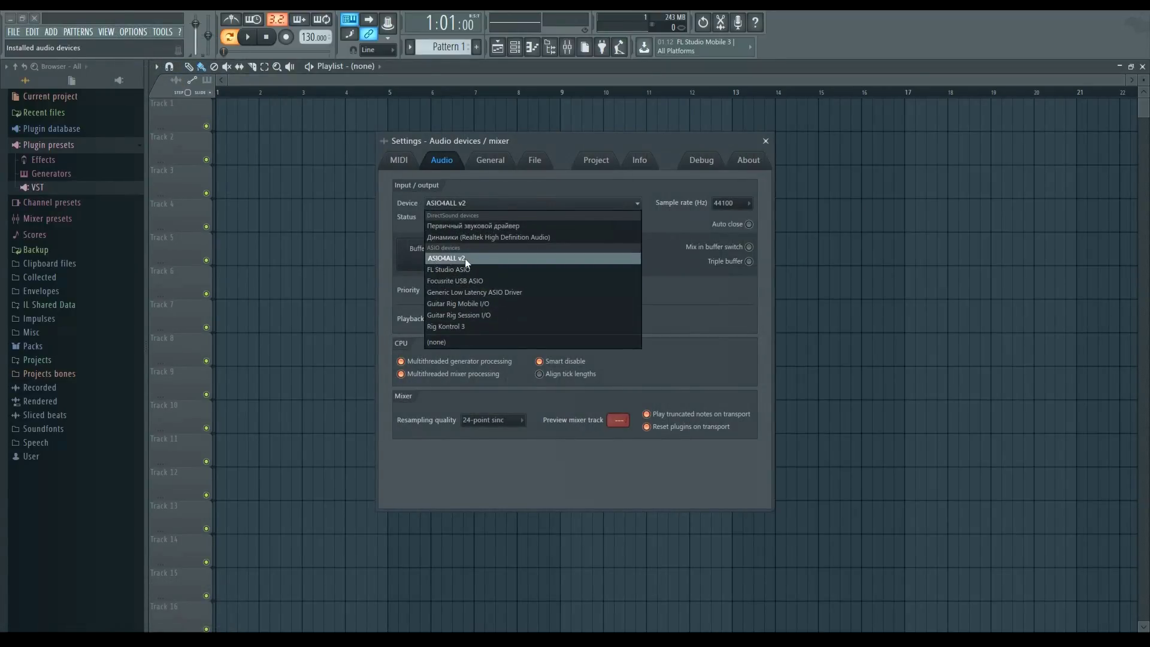
left_click(447, 258)
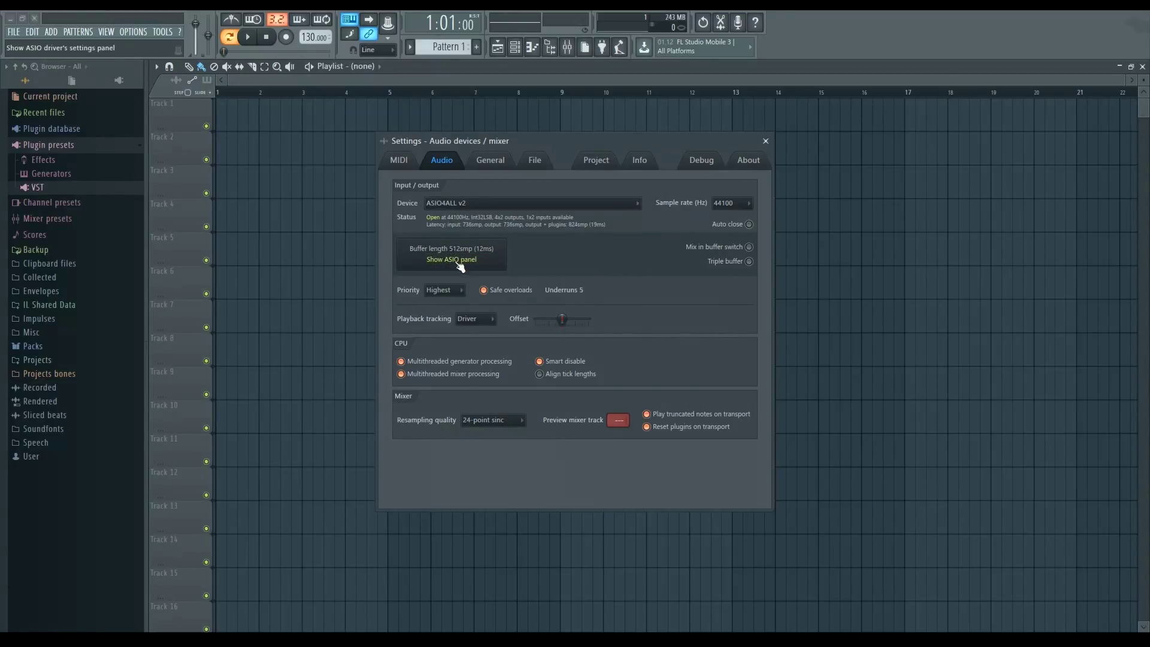
left_click(766, 142)
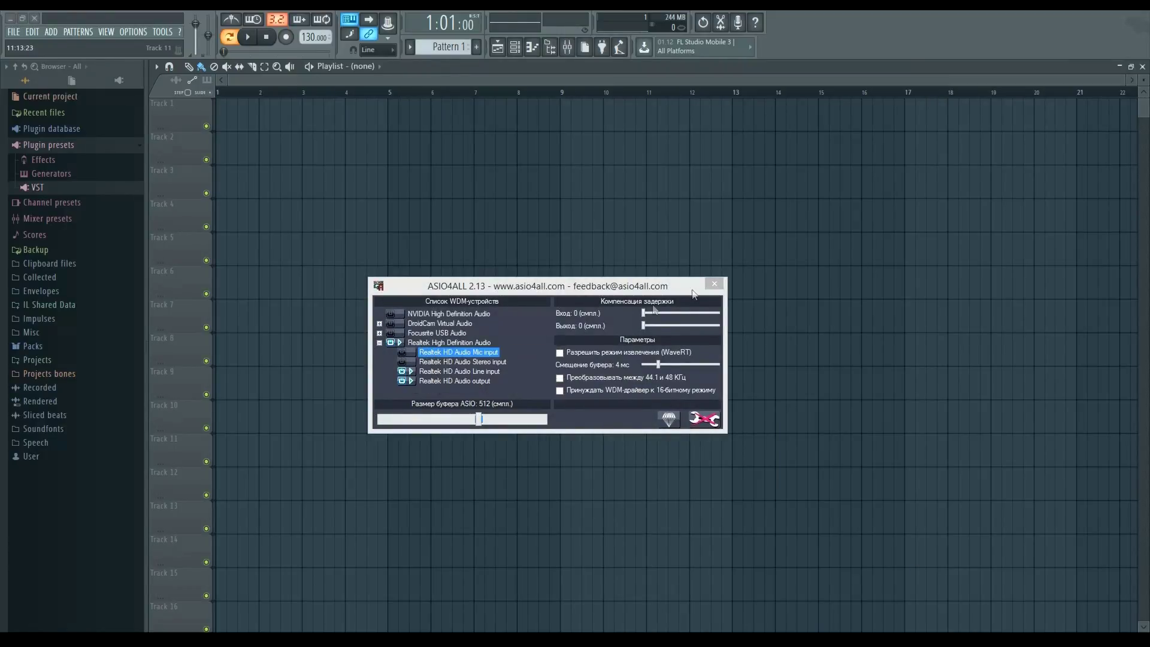
left_click(714, 286)
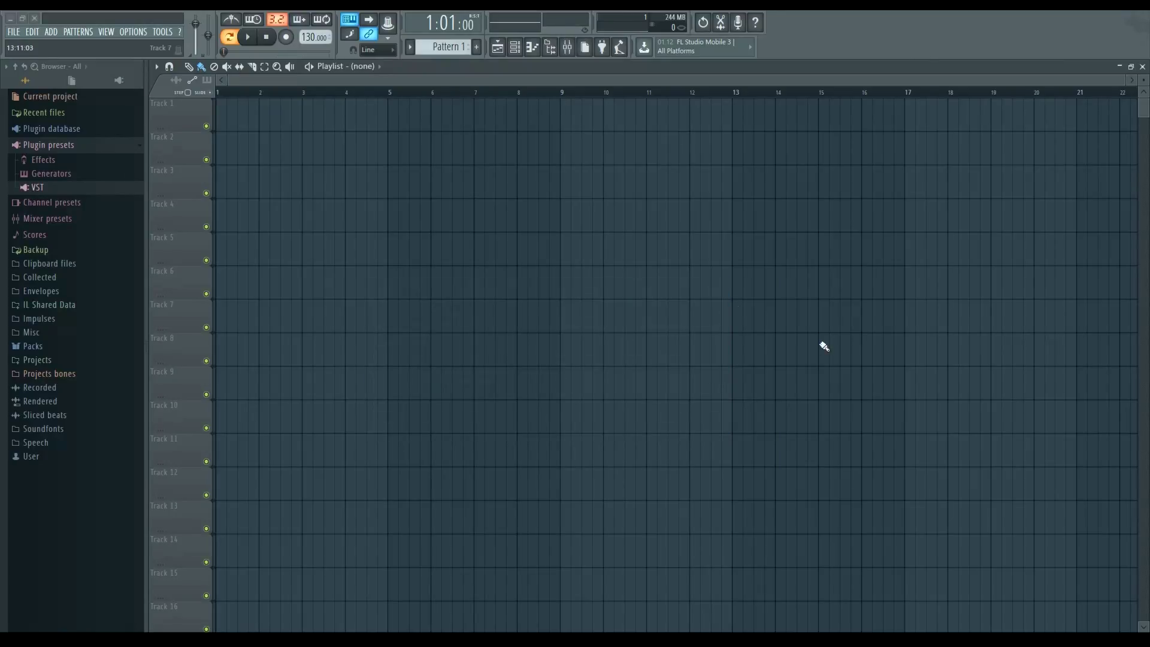
Show the mixer and set the Master track's input to the stereo pair HD Audio Line input 1 - HD Audio Line input 2
left_click(567, 47)
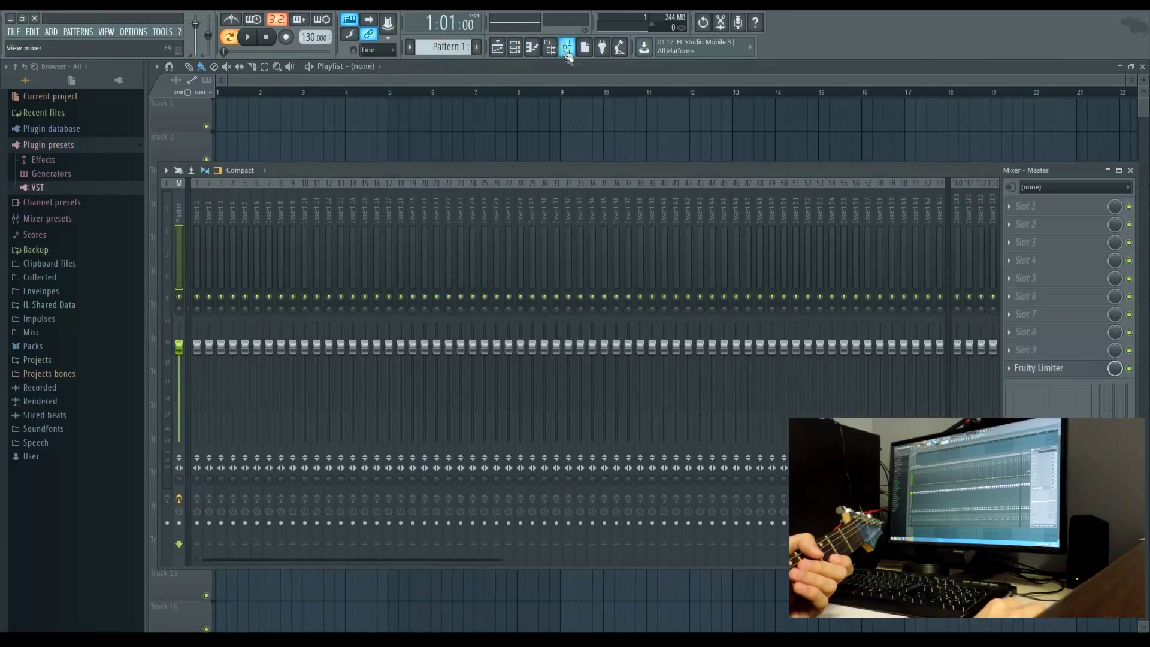
left_click(1057, 188)
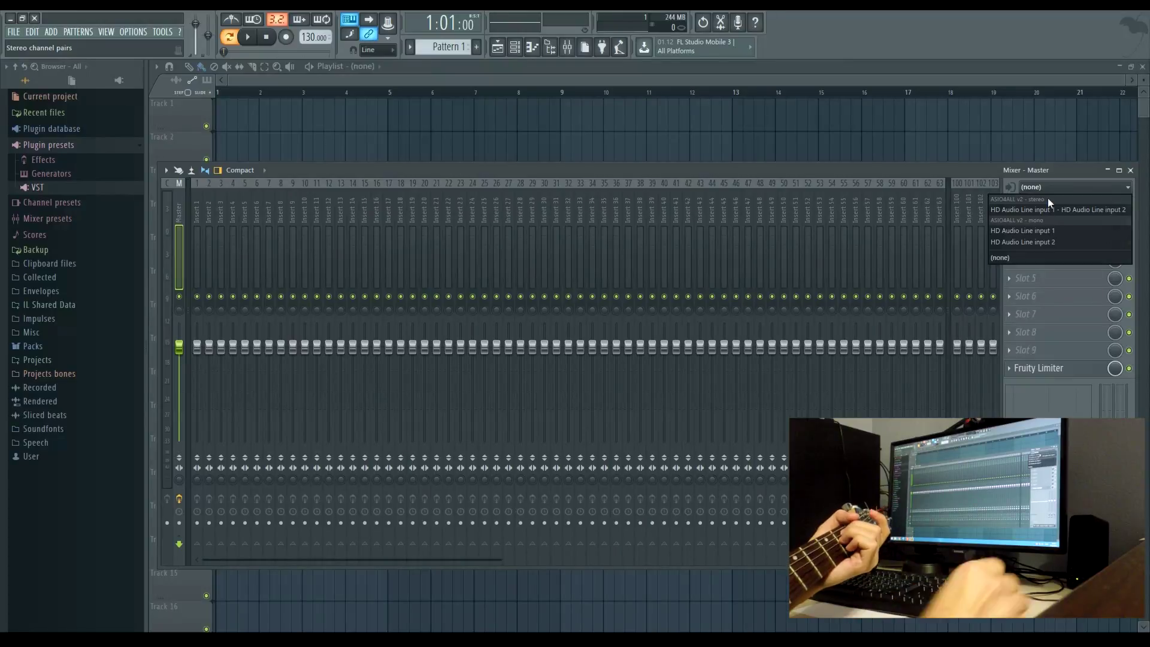
left_click(1043, 210)
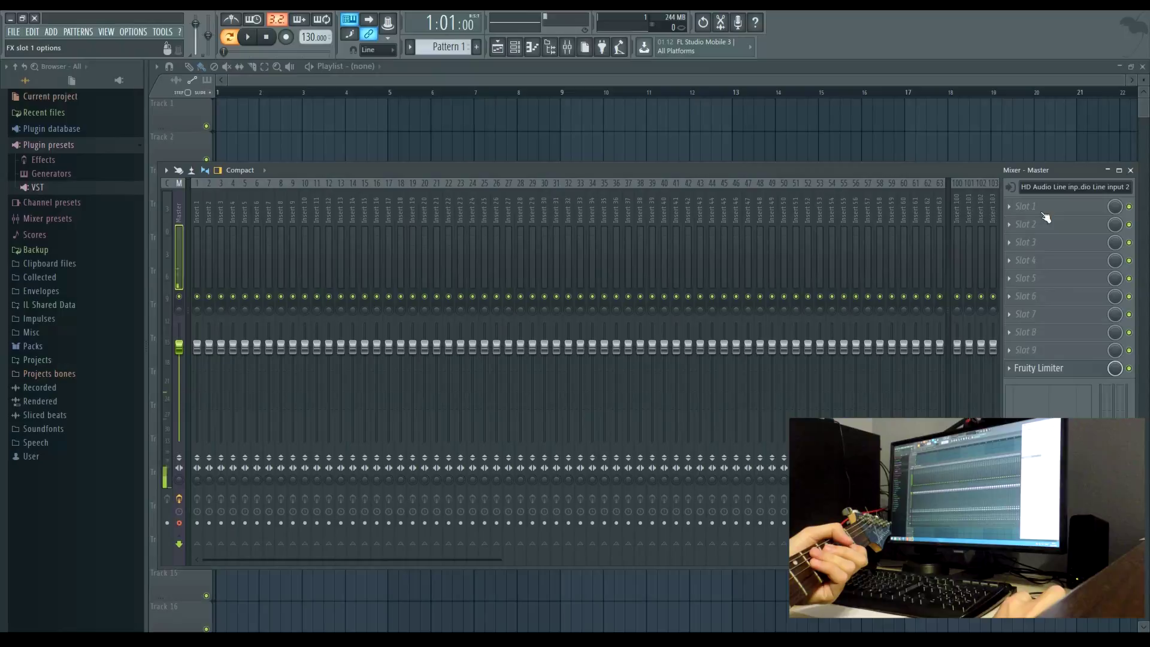
Load the AmpliTube 4 effect plug-in into Slot 1 of the Master track
left_click(1044, 208)
left_click(992, 35)
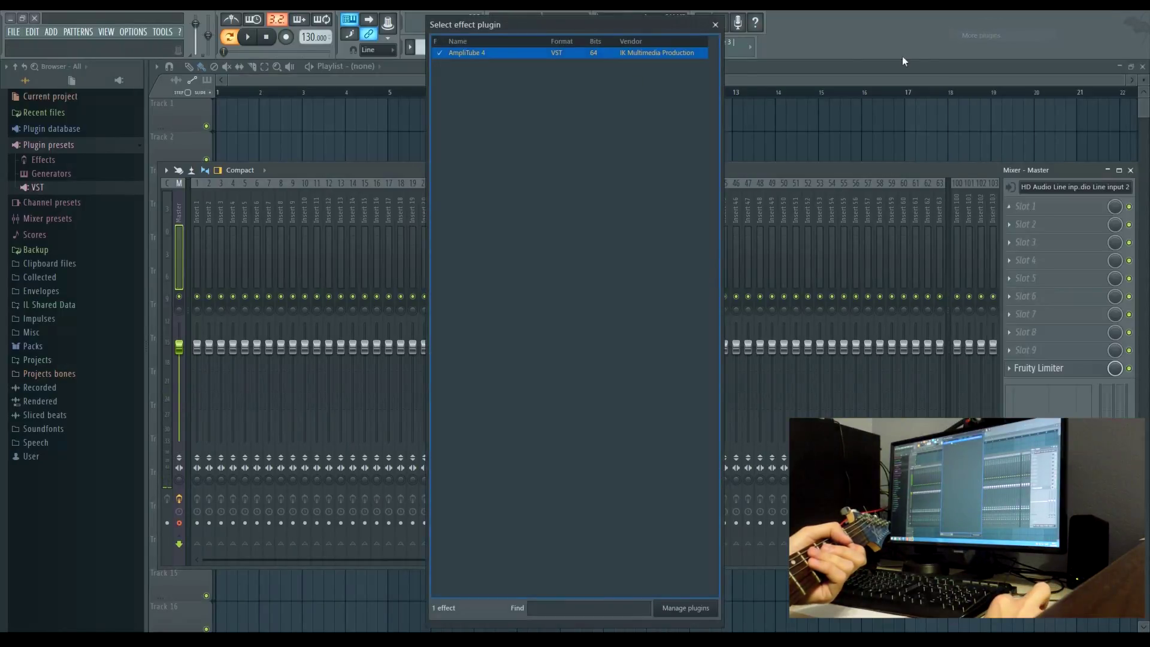
double_click(482, 54)
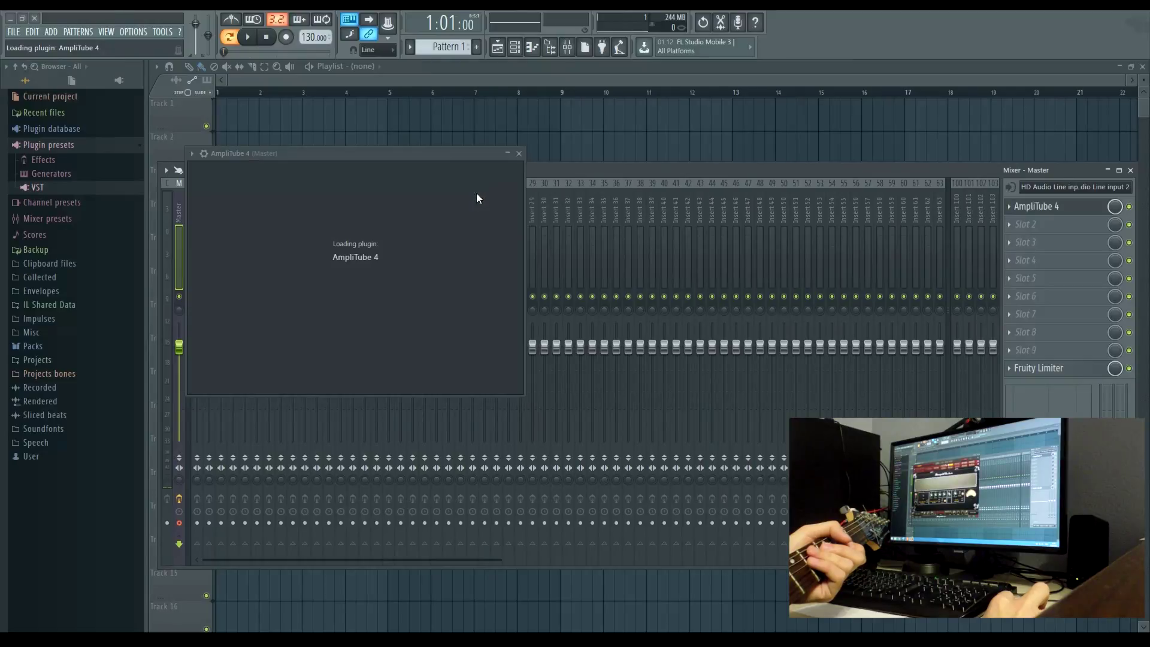
Load the Pro Junior preset No Sharps from the AmpliTube Fender collection, and switch to the preset Only You
left_click(346, 178)
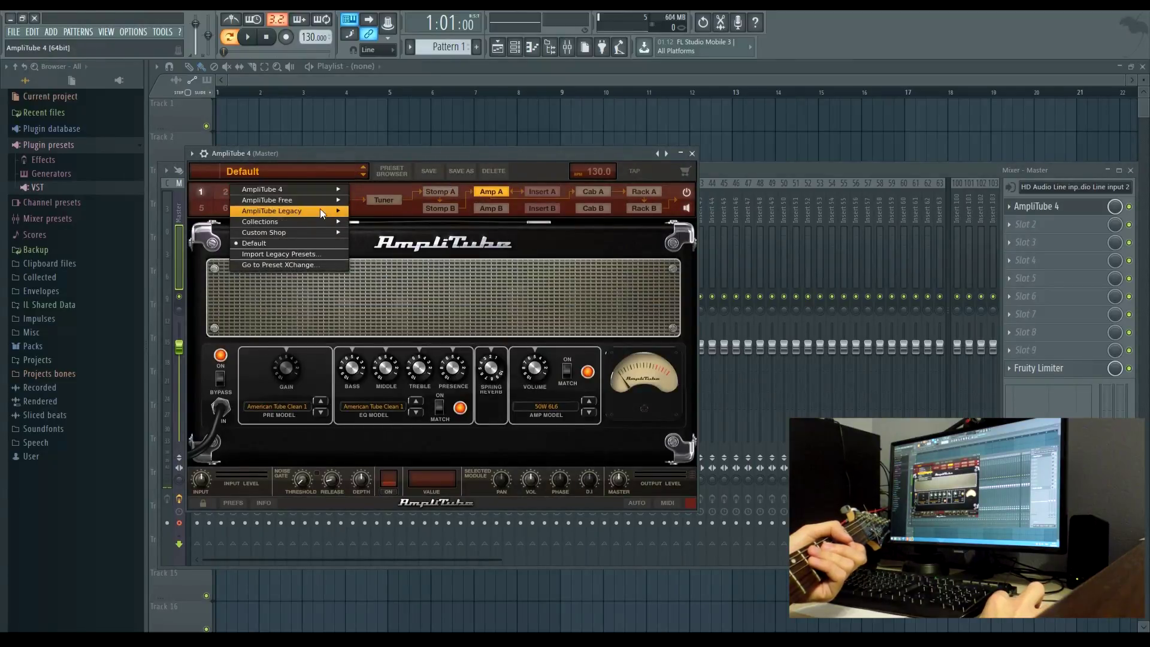
mouse_move(314, 222)
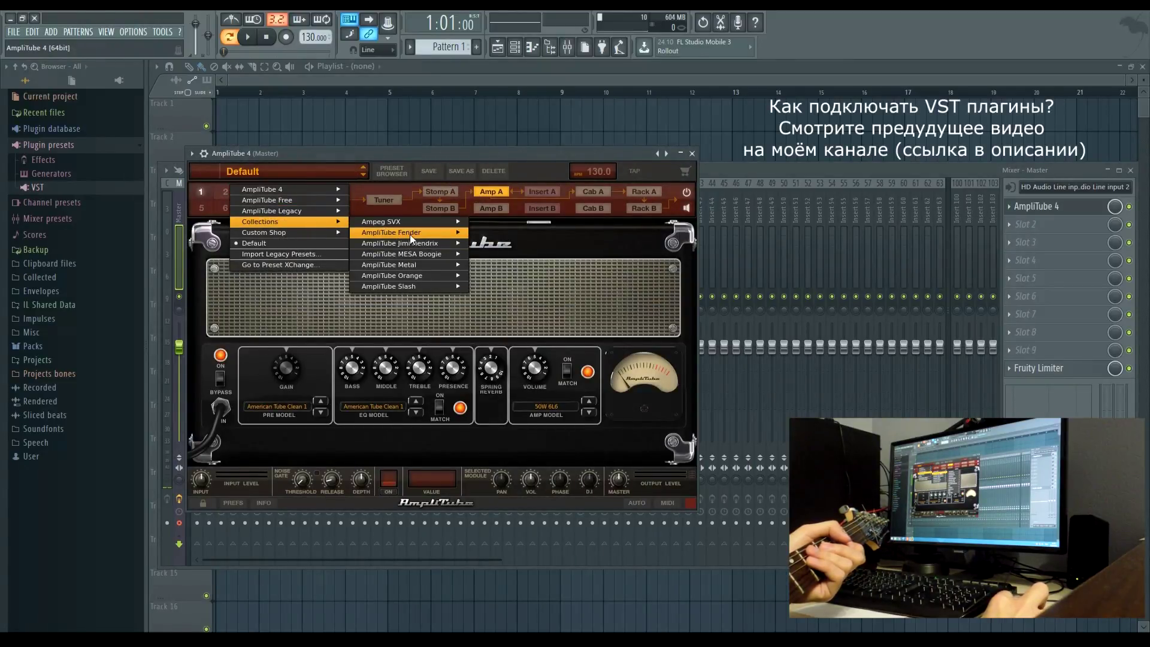
mouse_move(435, 238)
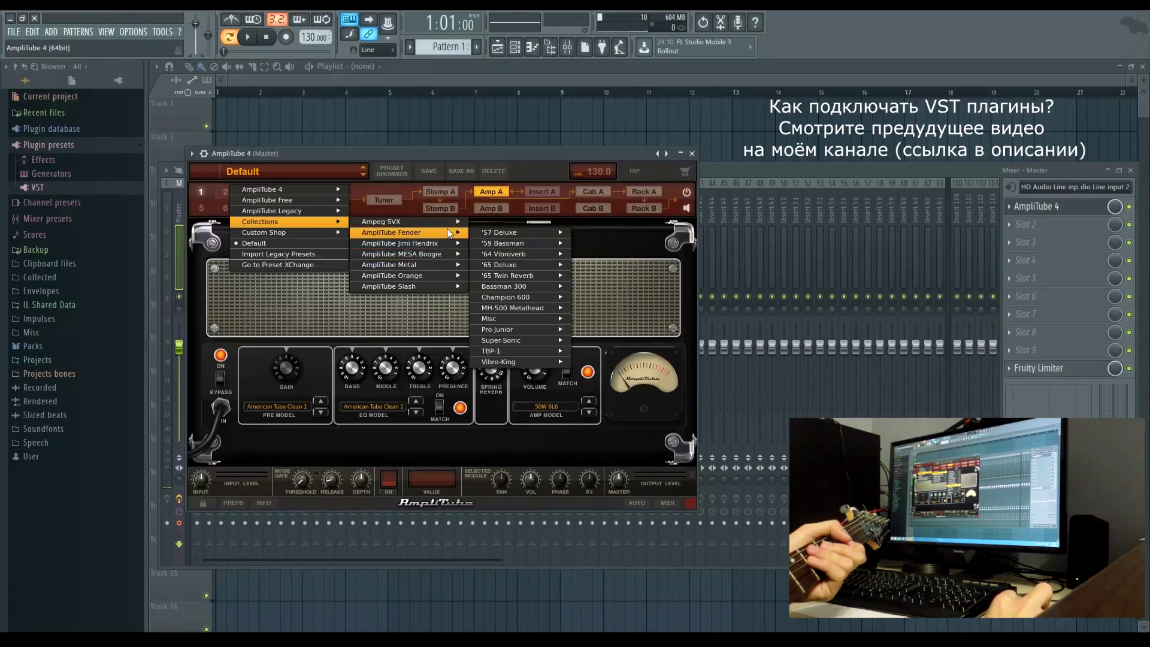
mouse_move(549, 321)
left_click(592, 332)
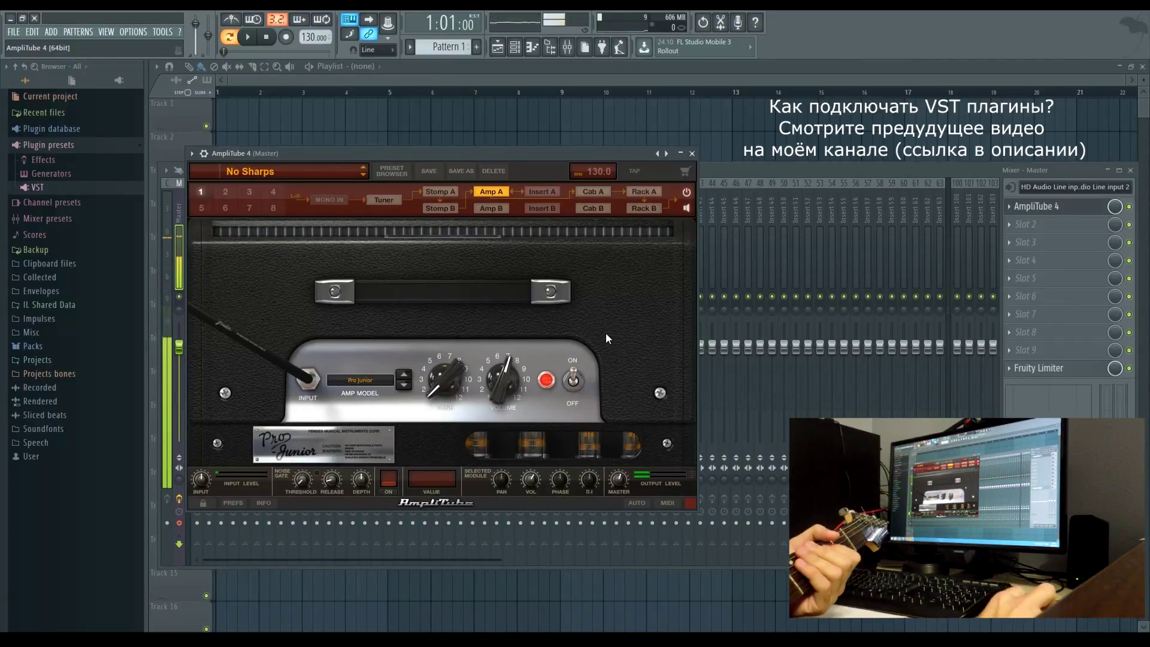
left_click(363, 174)
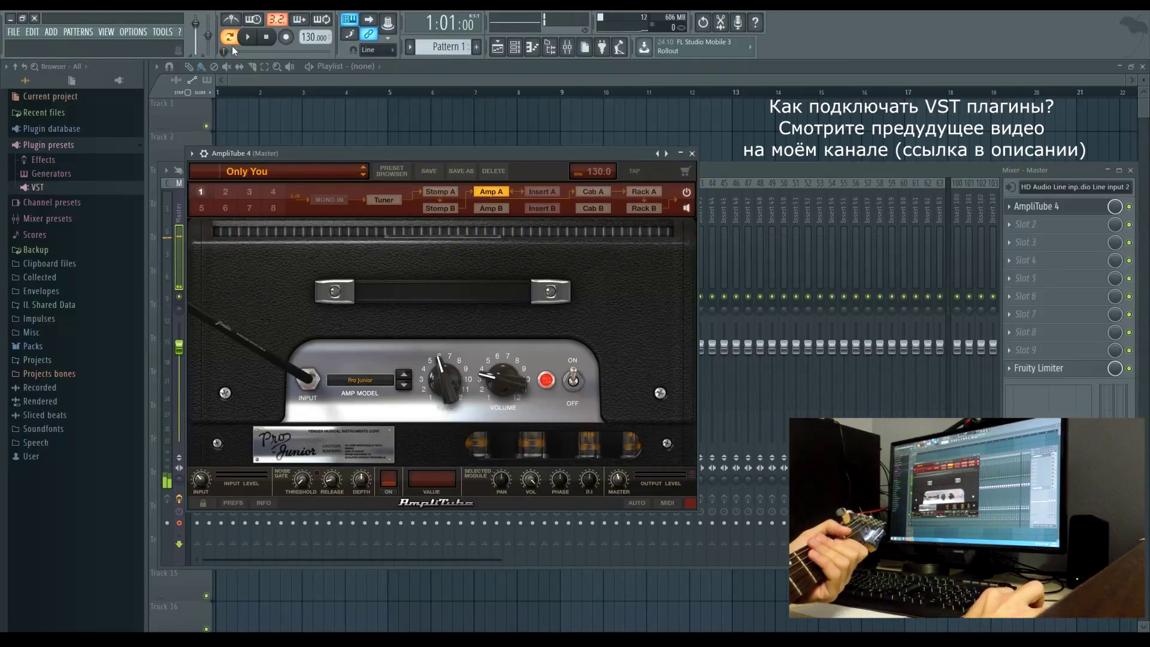
Record the guitar as an audio clip into the playlist, close the AmpliTube 4 window, and stop the recording
left_click(287, 37)
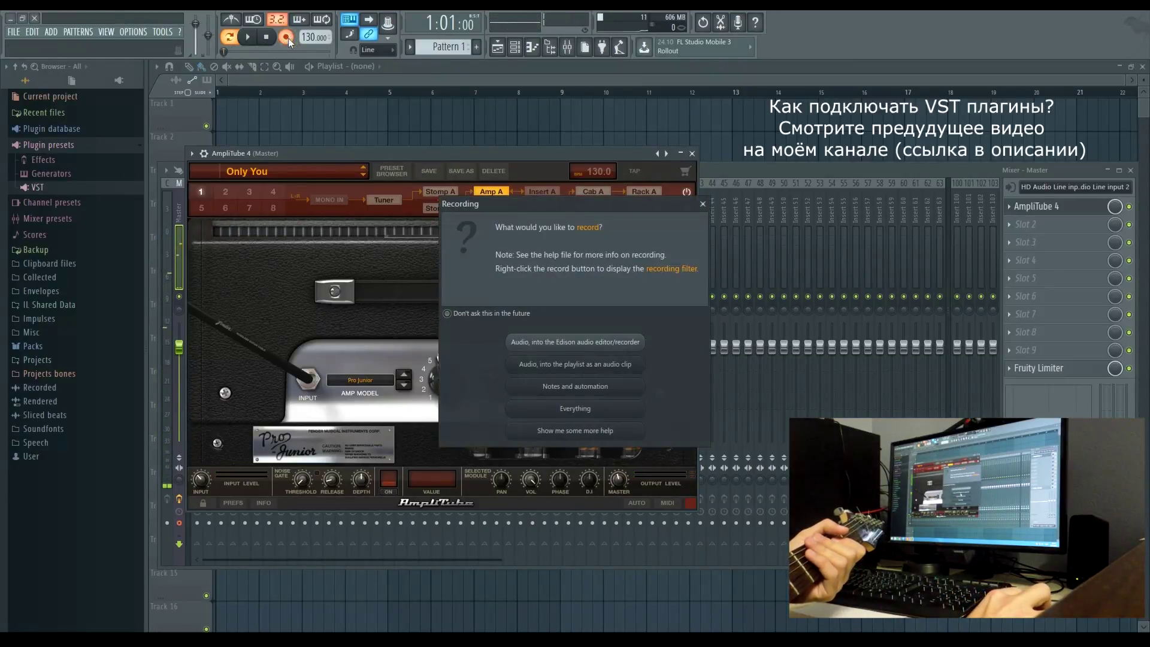
left_click(568, 367)
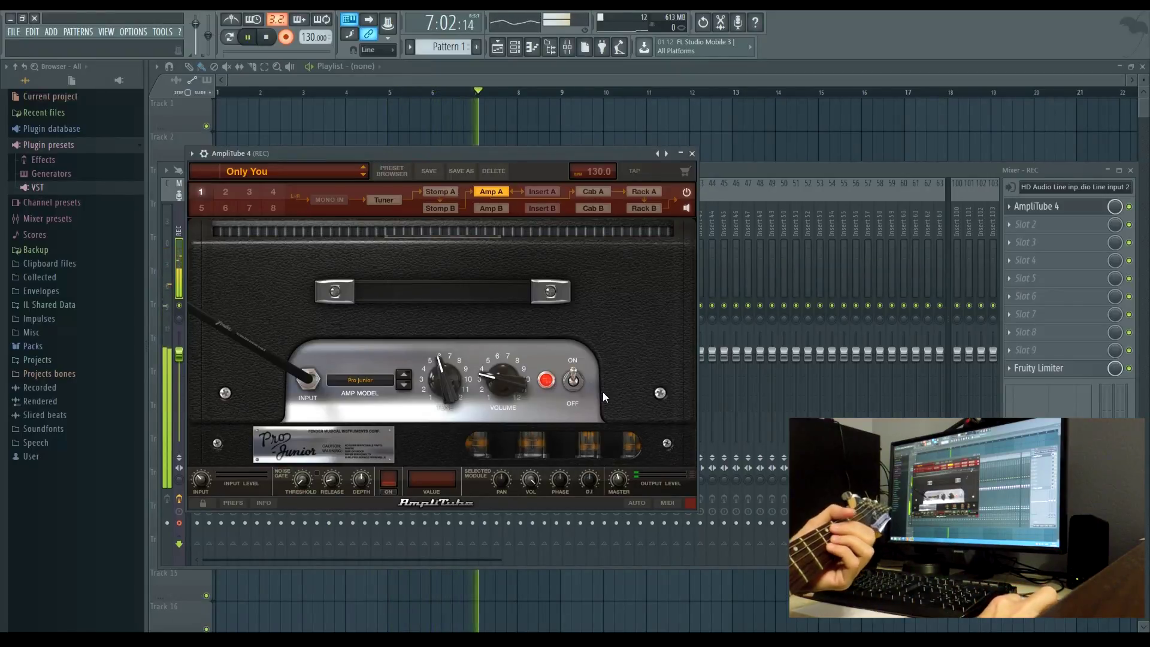
left_click(693, 153)
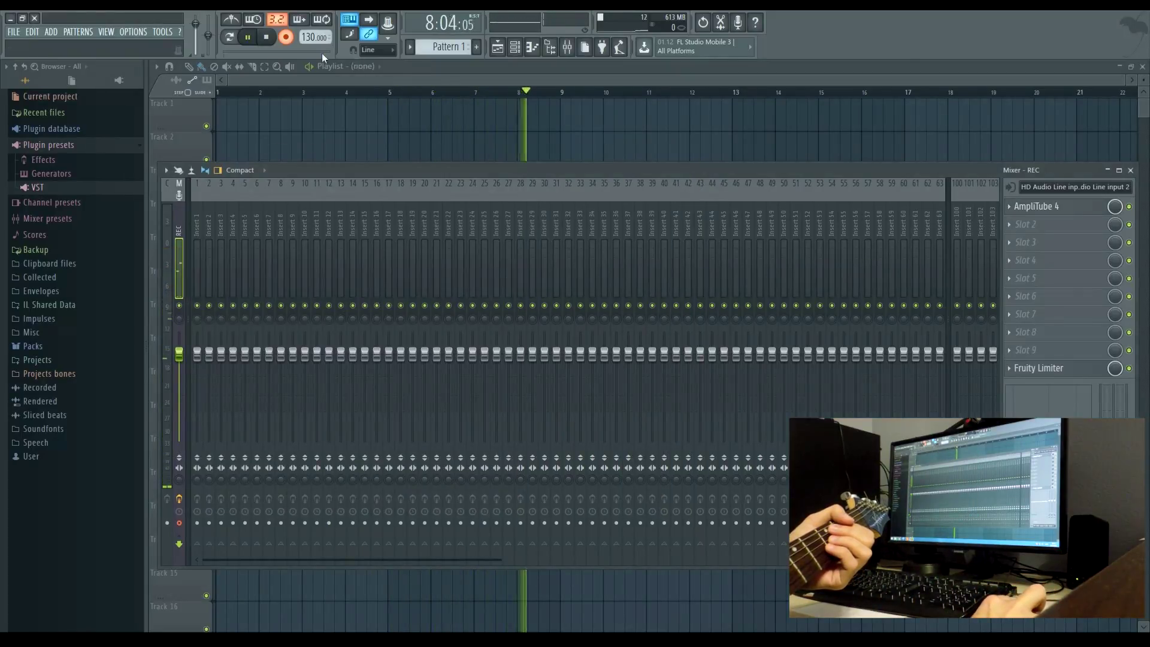
key("space")
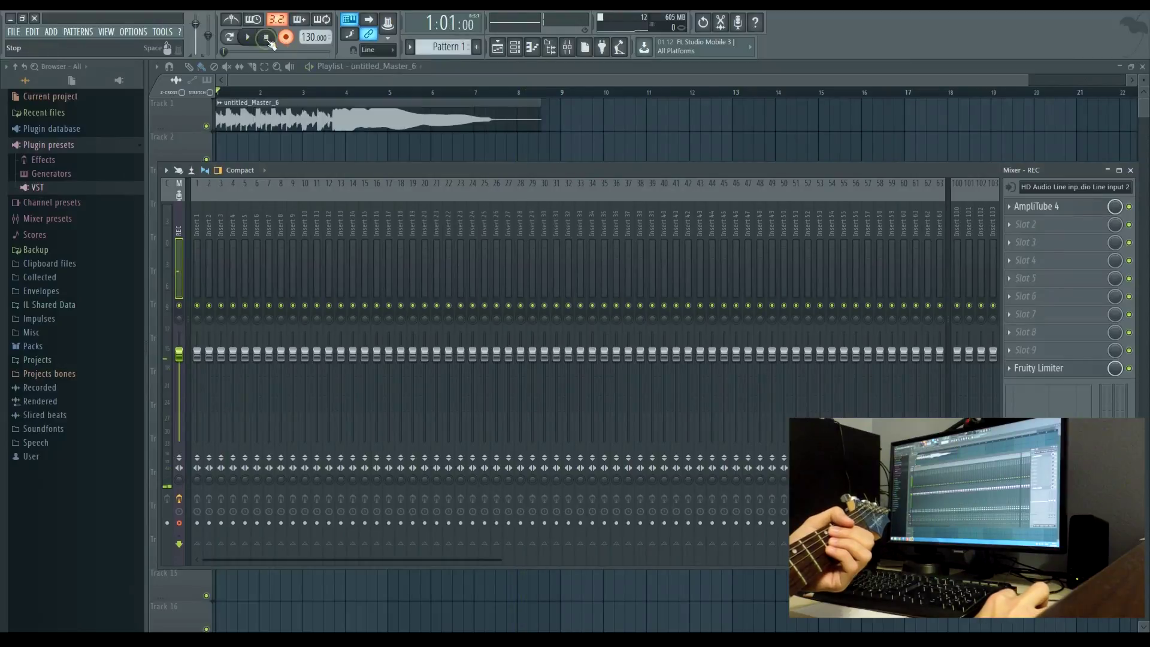
Bring the playlist to the front and start the transport again with recording still armed
left_click(286, 83)
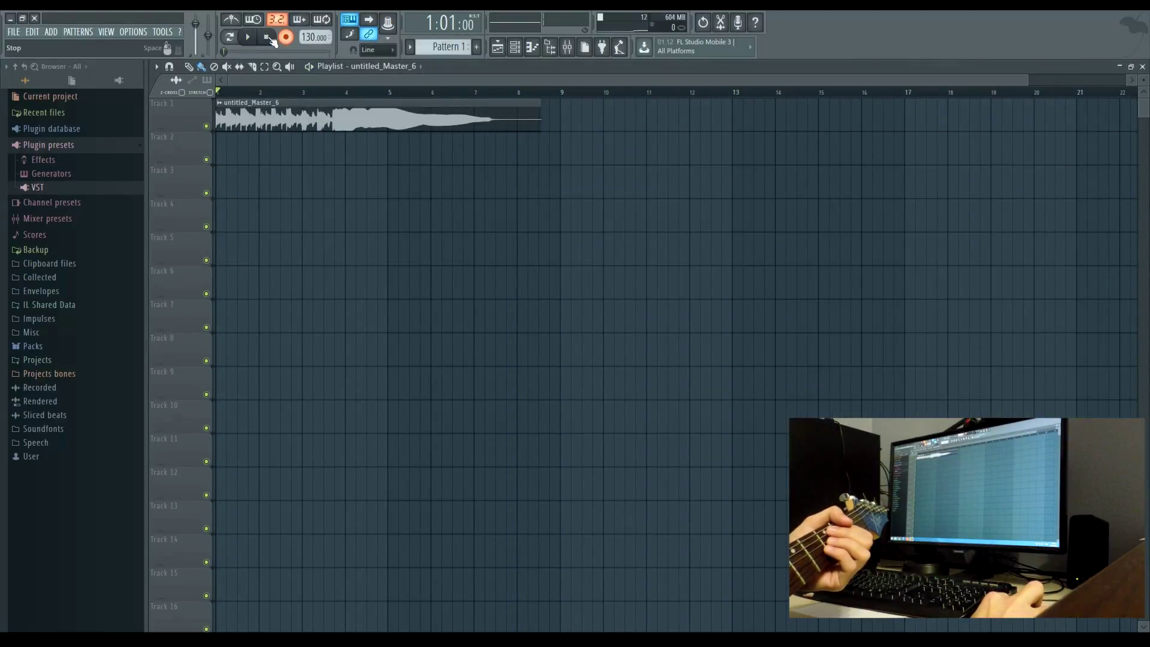
key("space")
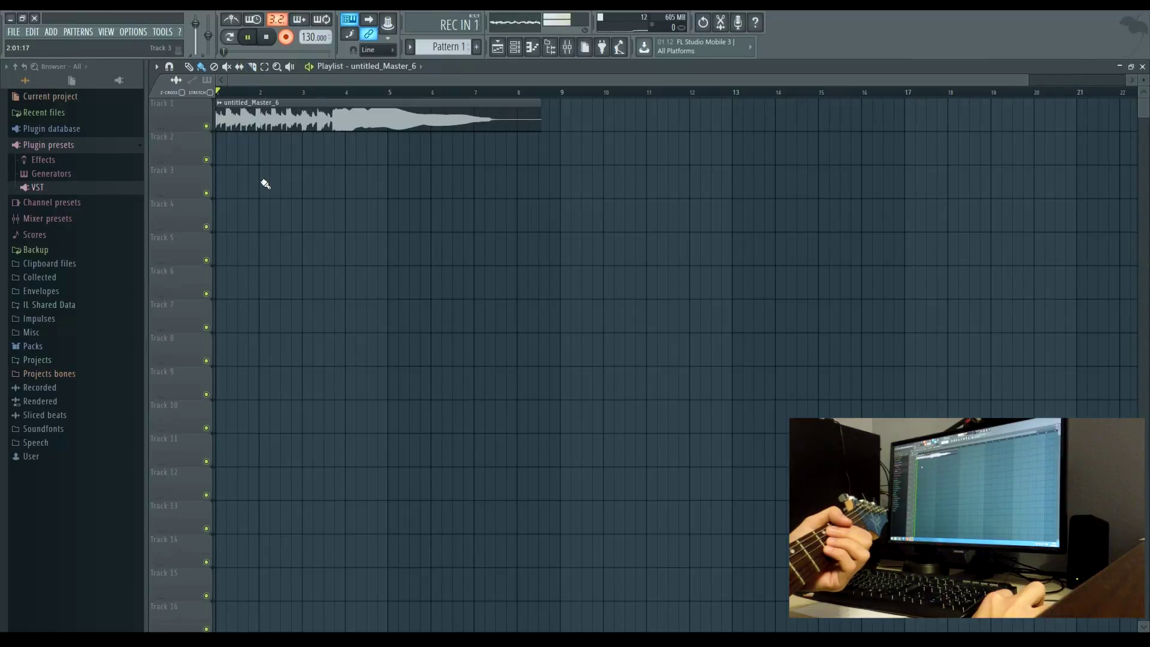